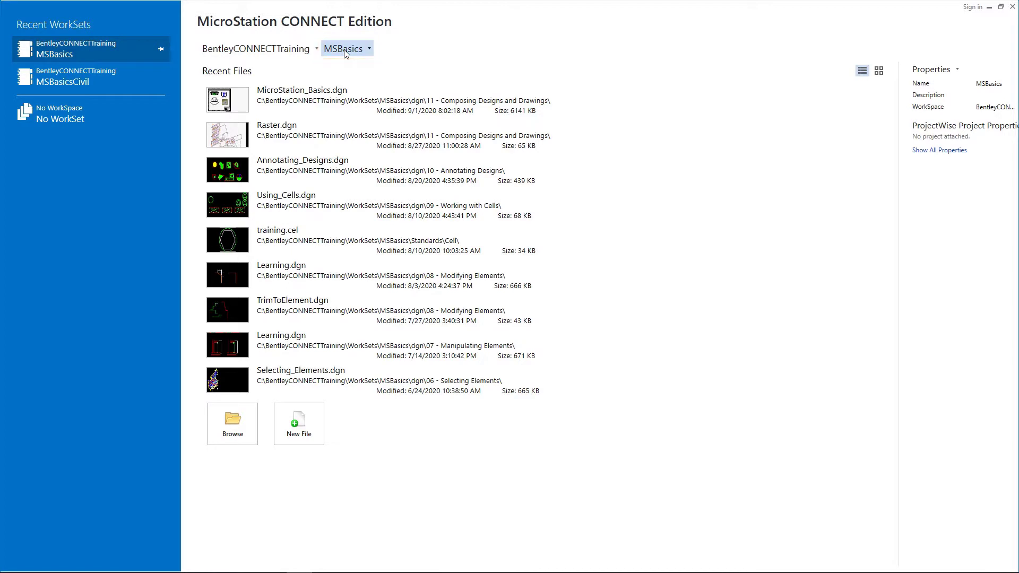
# Browse up to the dgn folder and open Print_Composition.dgn from 12 - Printing and Publishing.
pyautogui.click(241, 428)
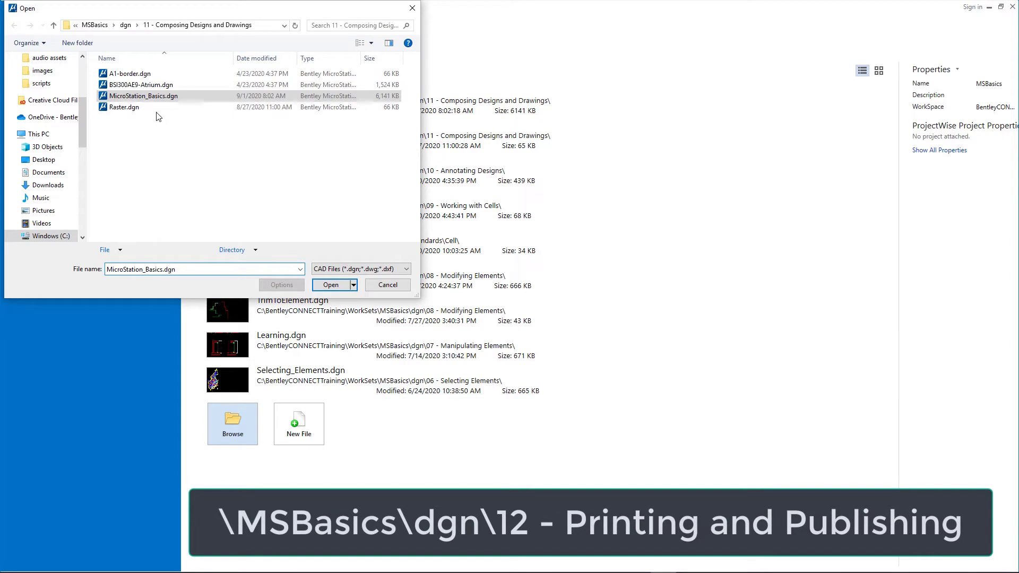
pyautogui.click(125, 25)
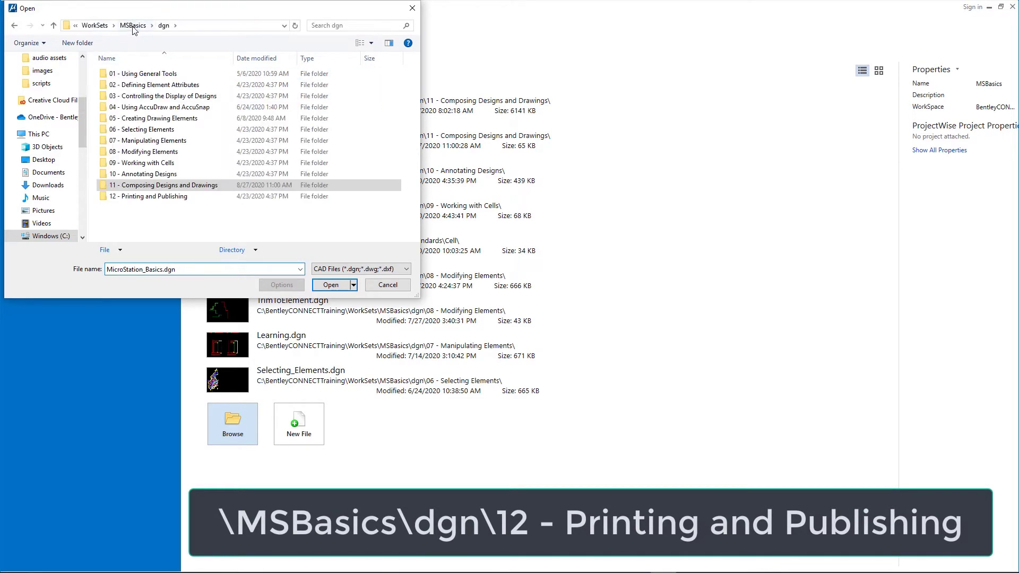
pyautogui.doubleClick(143, 196)
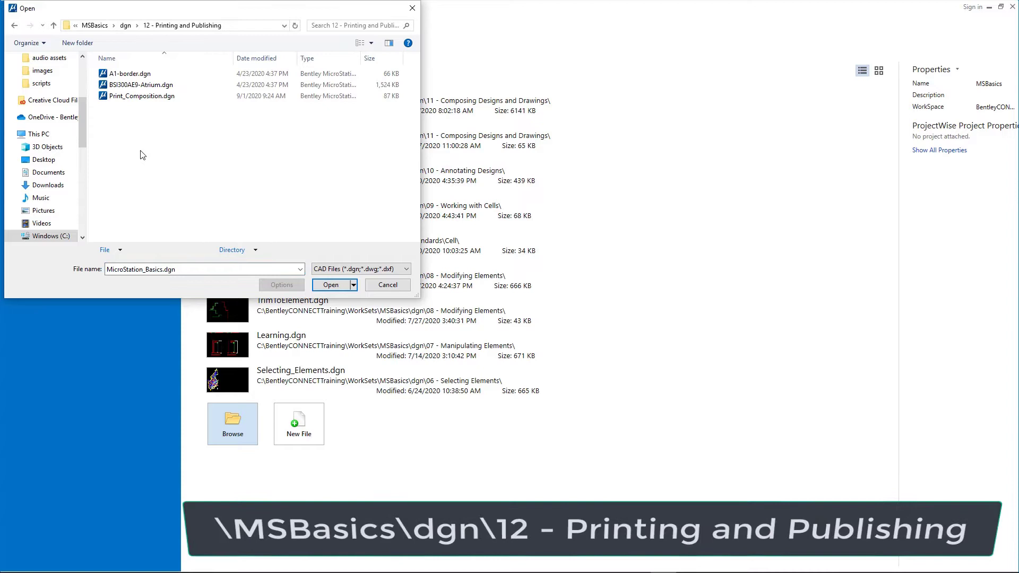
pyautogui.doubleClick(134, 96)
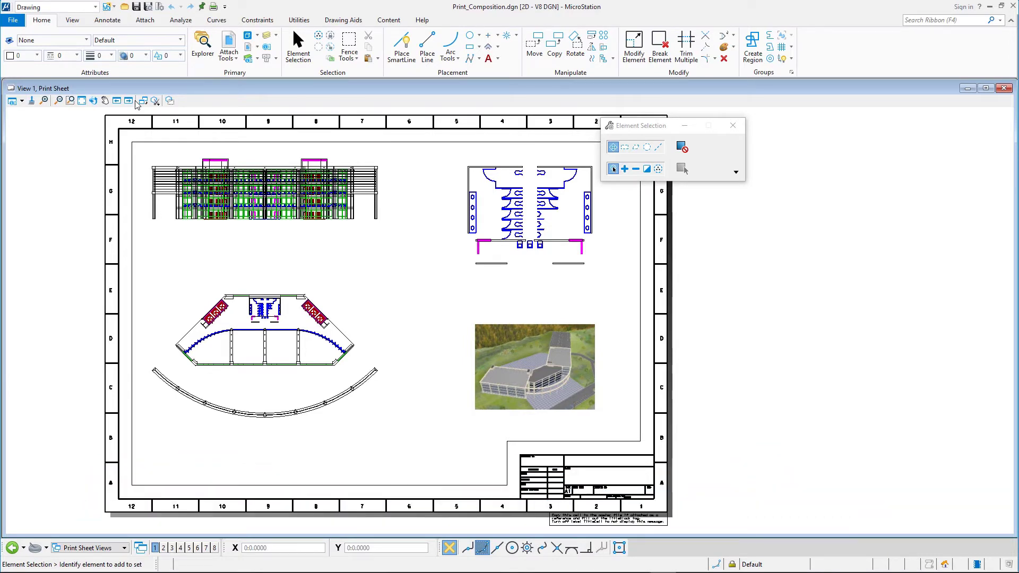
pyautogui.click(143, 100)
pyautogui.click(248, 37)
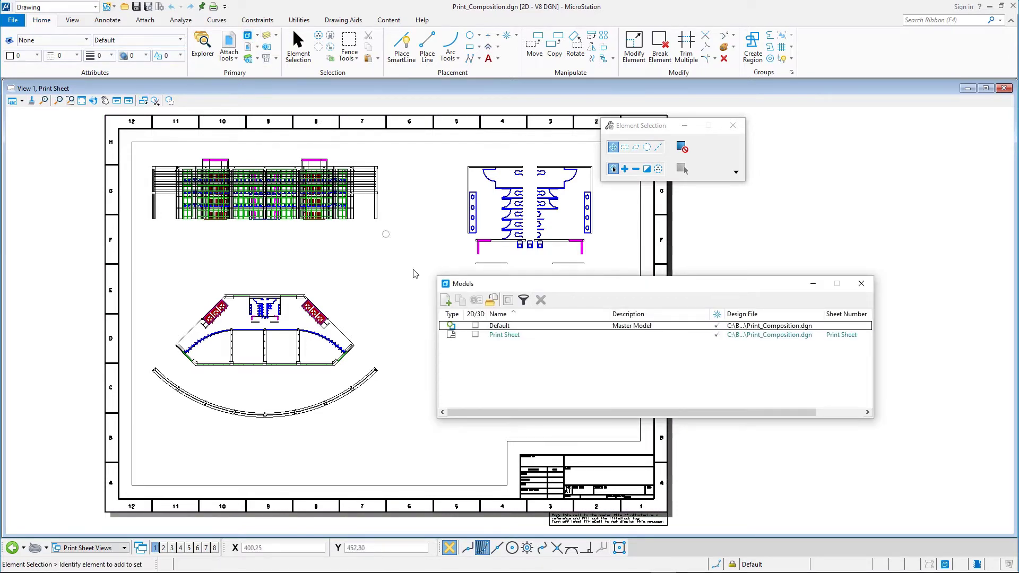
pyautogui.click(506, 336)
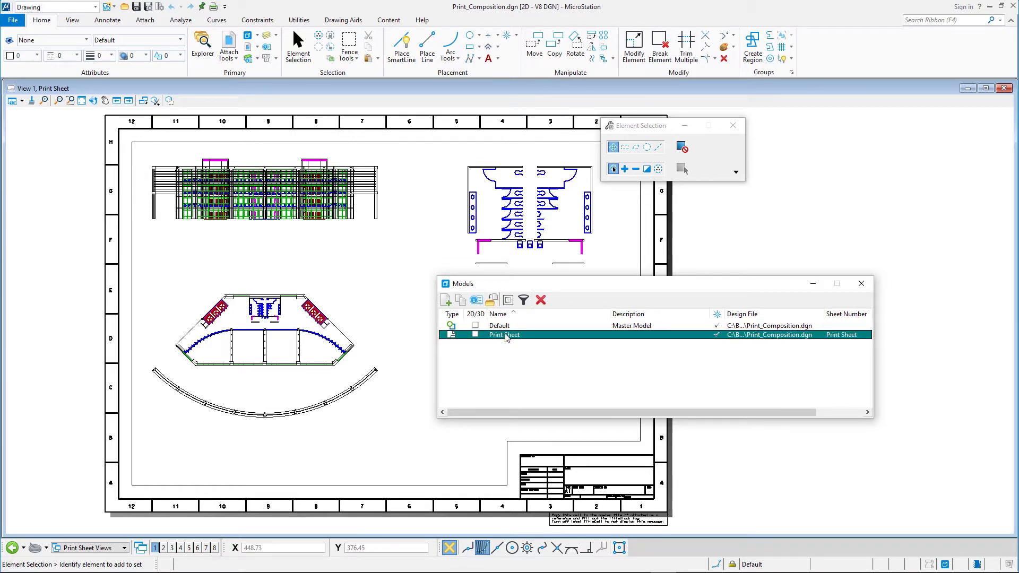
pyautogui.click(506, 335)
pyautogui.click(506, 336)
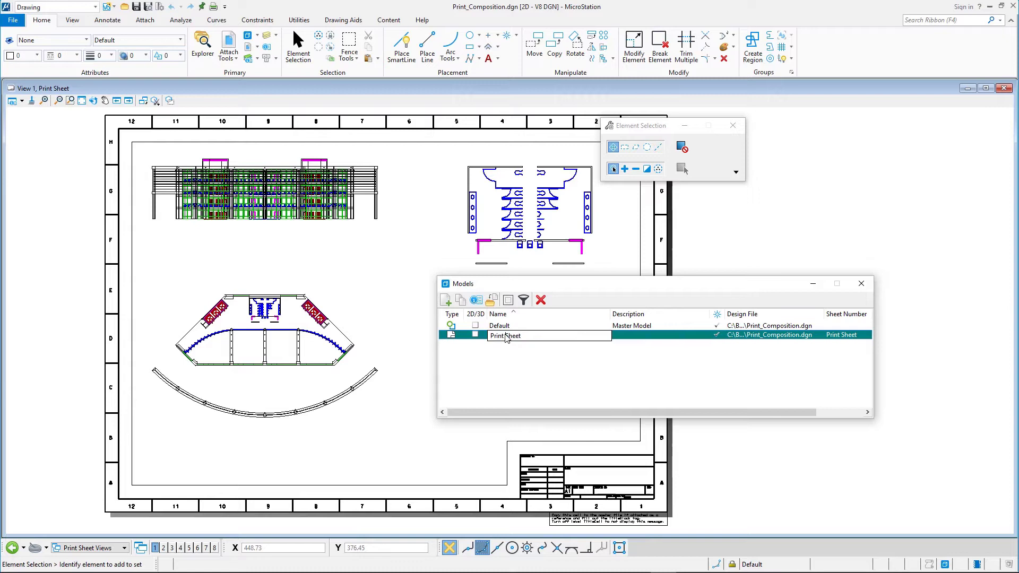
pyautogui.press('Return')
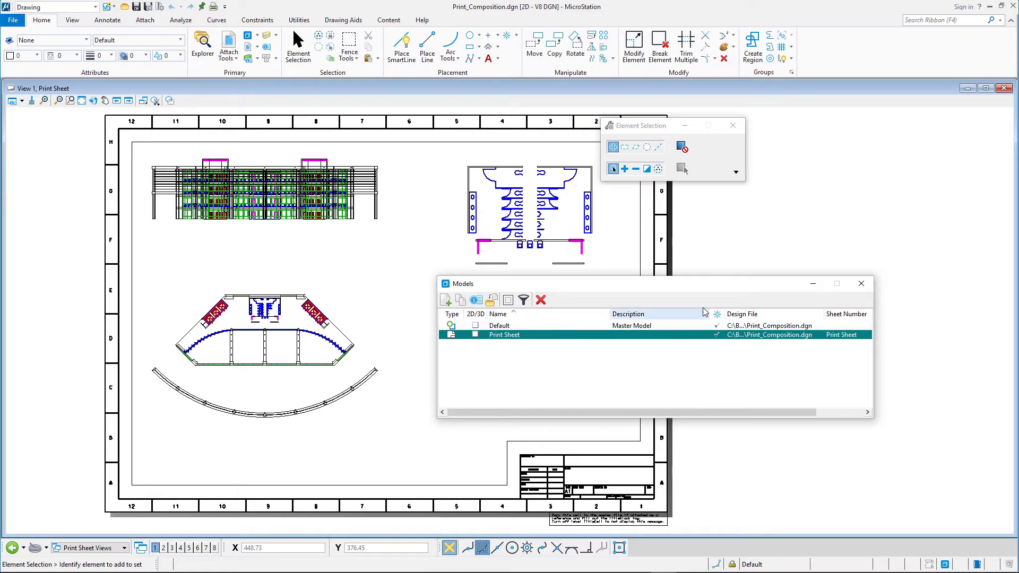
pyautogui.click(862, 285)
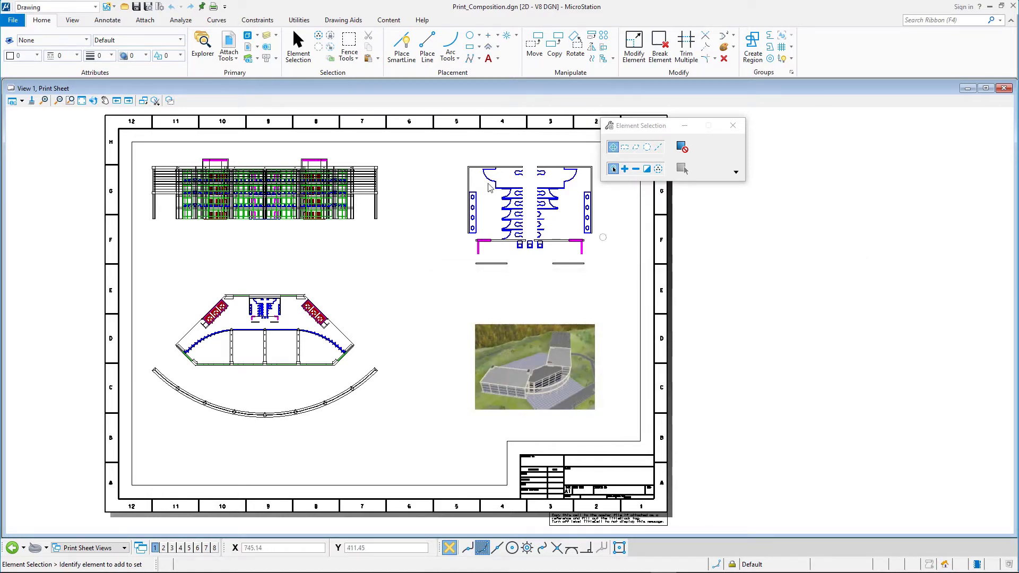
pyautogui.click(230, 48)
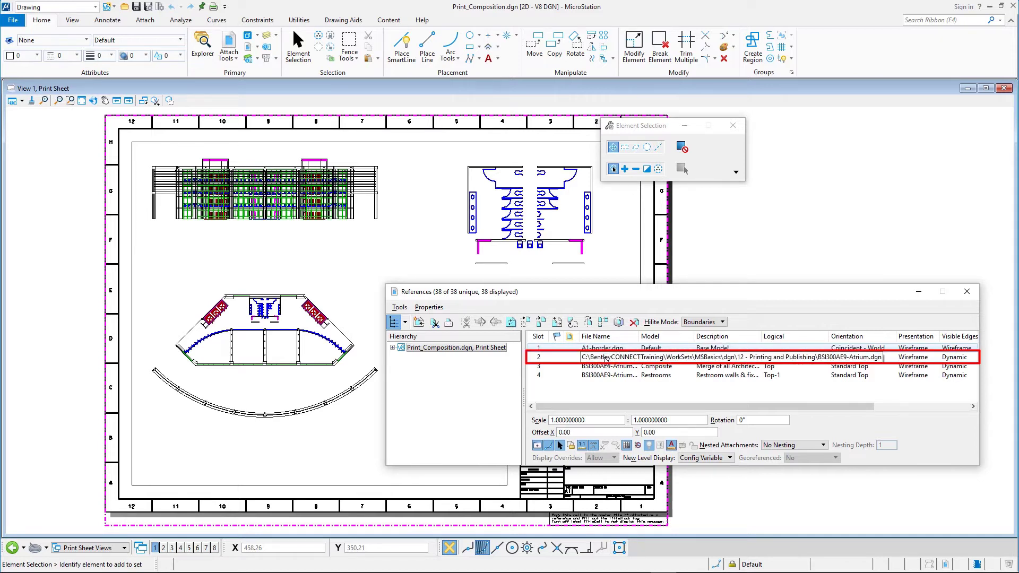
pyautogui.click(606, 360)
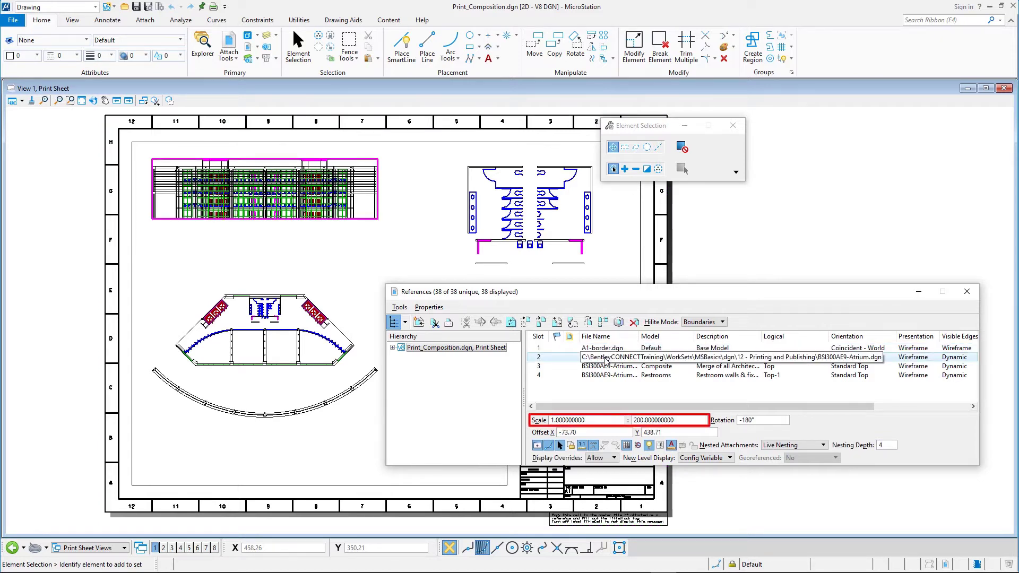
pyautogui.click(603, 366)
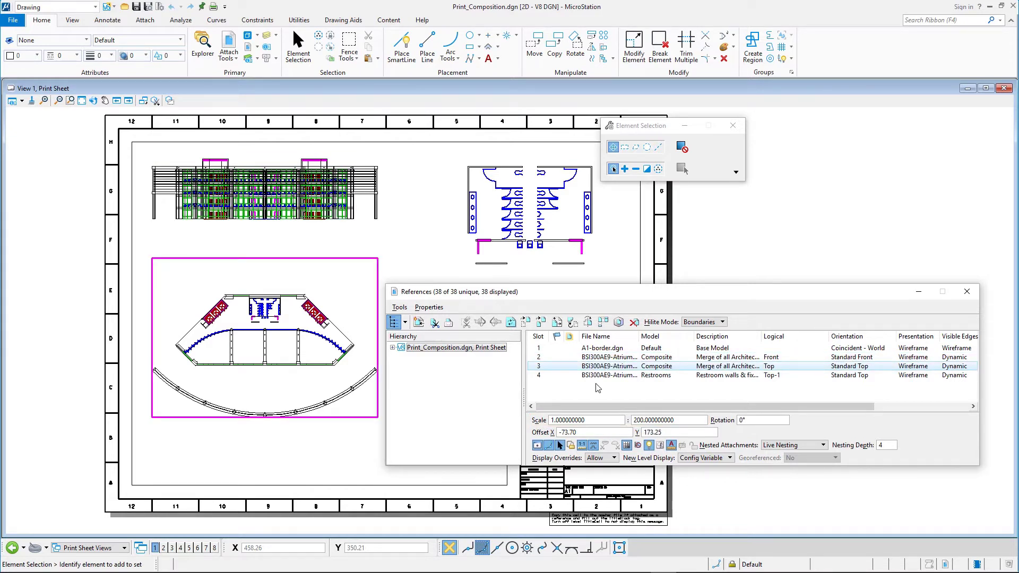
pyautogui.click(599, 376)
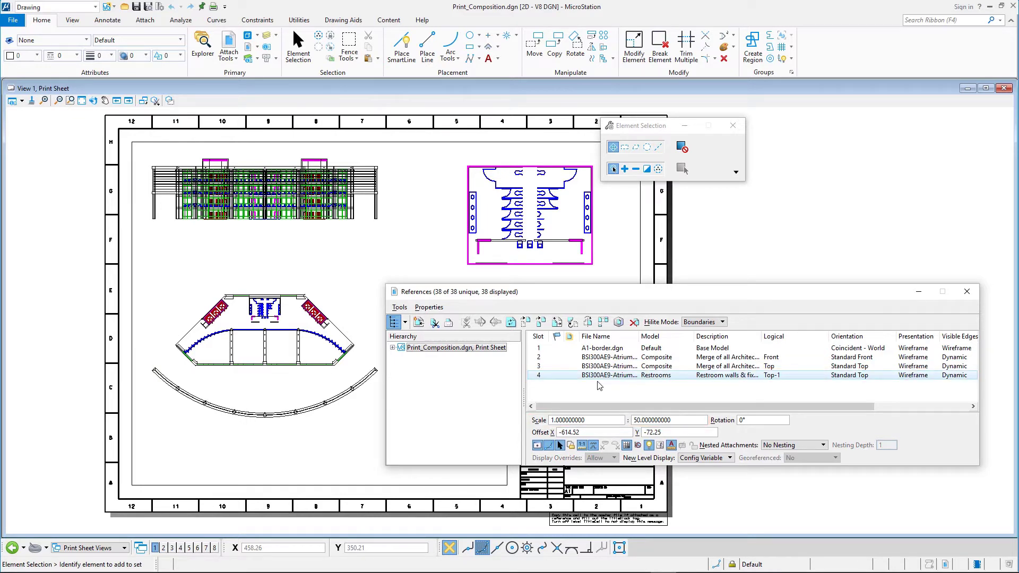
pyautogui.click(966, 292)
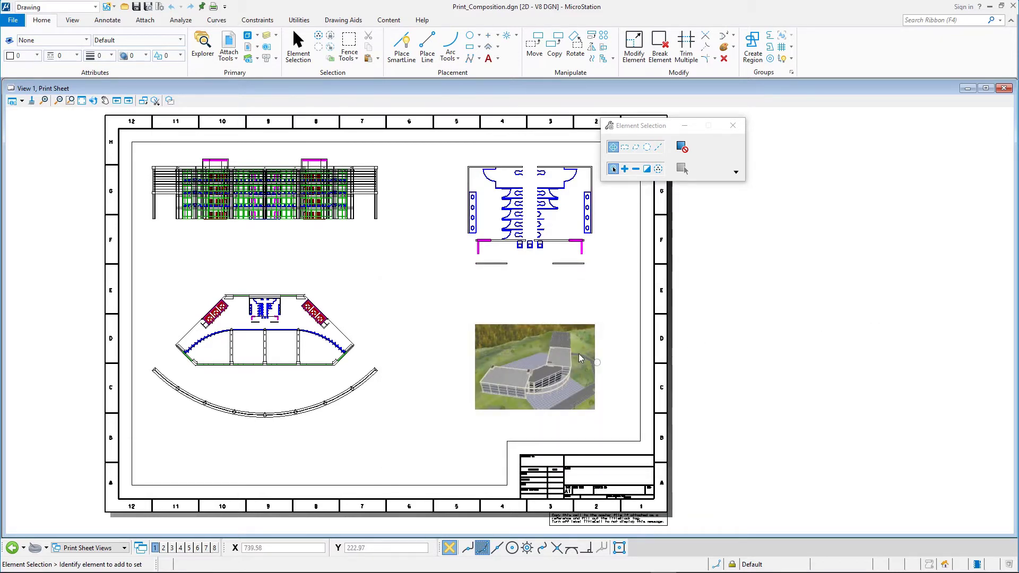
# Open the Print dialog and review the printer driver list, keeping Windows printer.
pyautogui.click(214, 6)
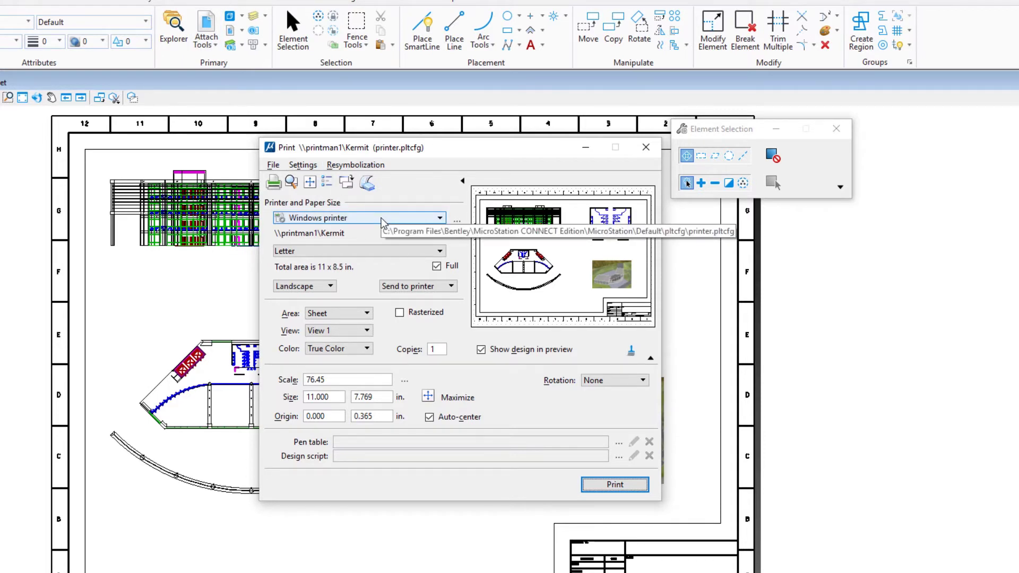
pyautogui.click(440, 220)
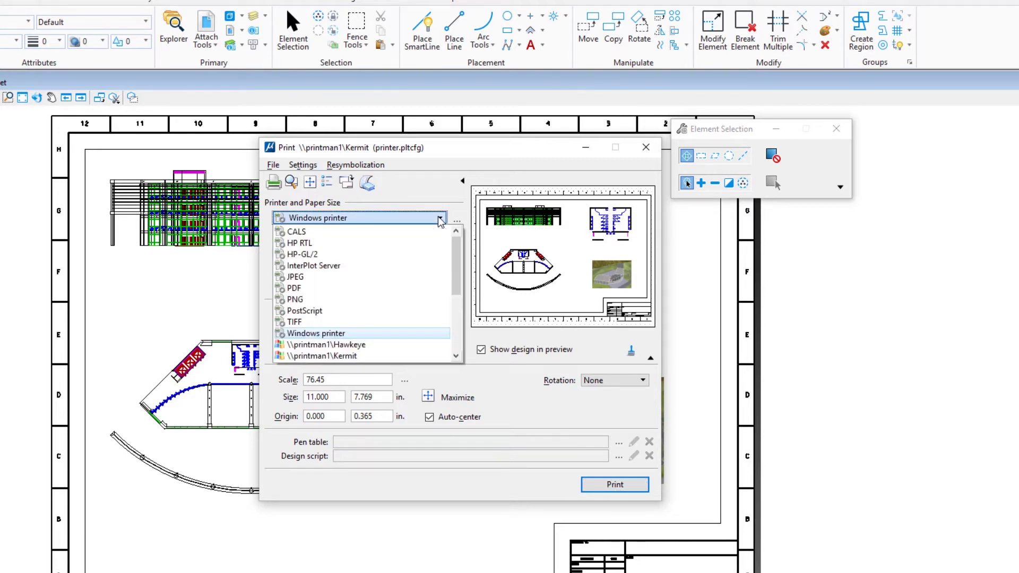
pyautogui.click(440, 220)
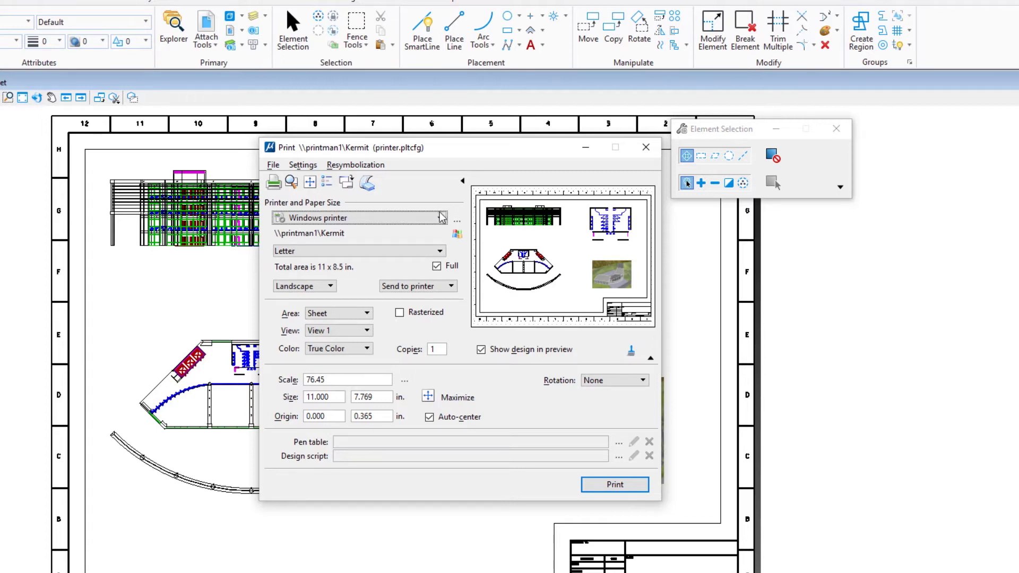
# Switch the print to the PDF driver and keep ISO A1 as the paper size.
pyautogui.click(440, 219)
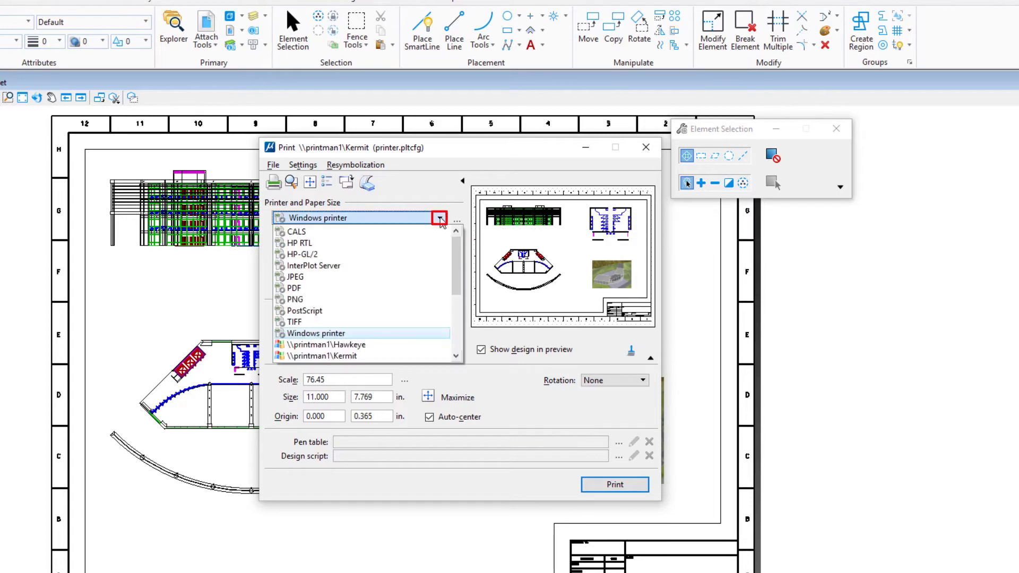
pyautogui.click(335, 289)
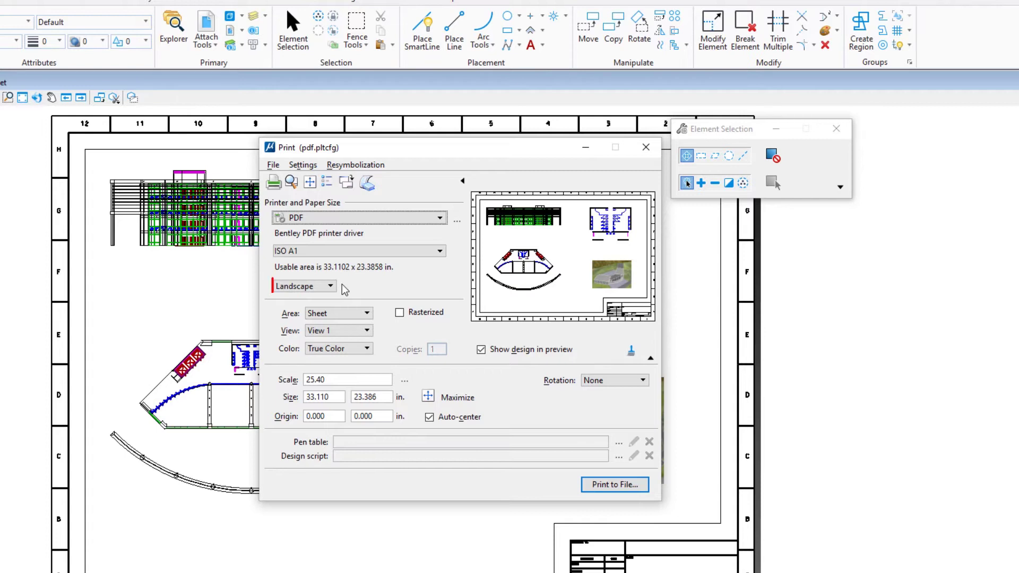
pyautogui.click(403, 253)
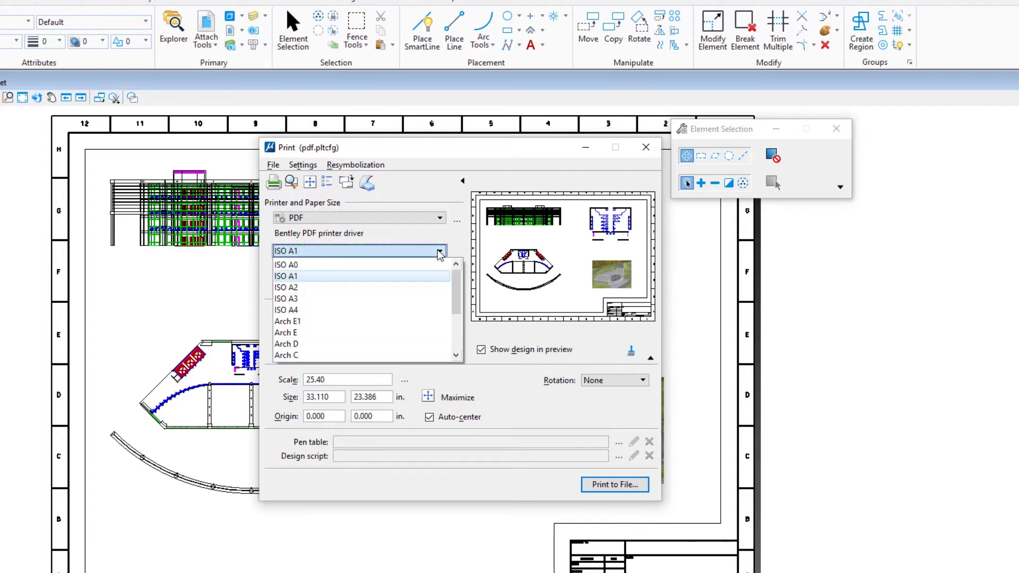
pyautogui.click(373, 277)
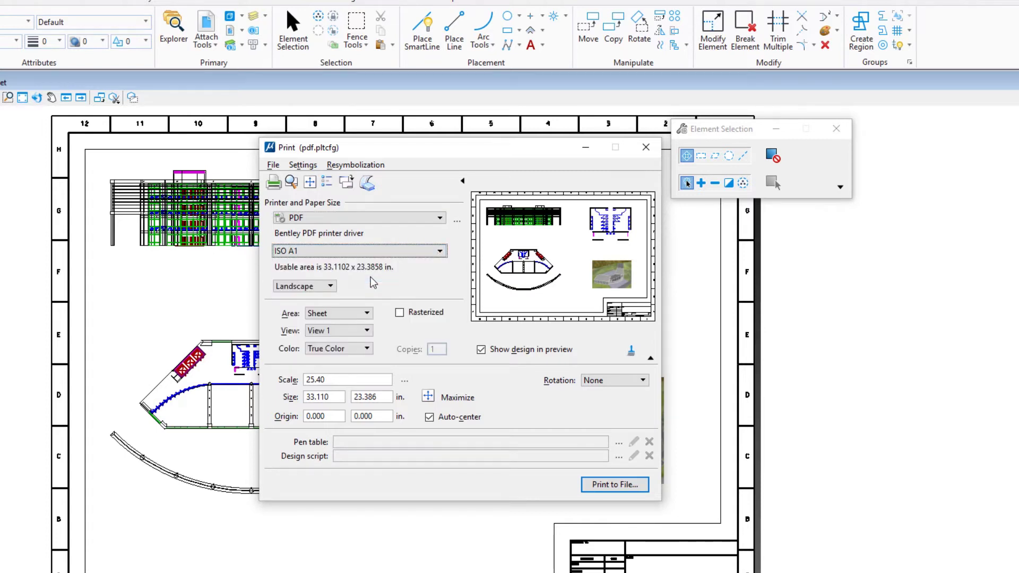
pyautogui.click(368, 314)
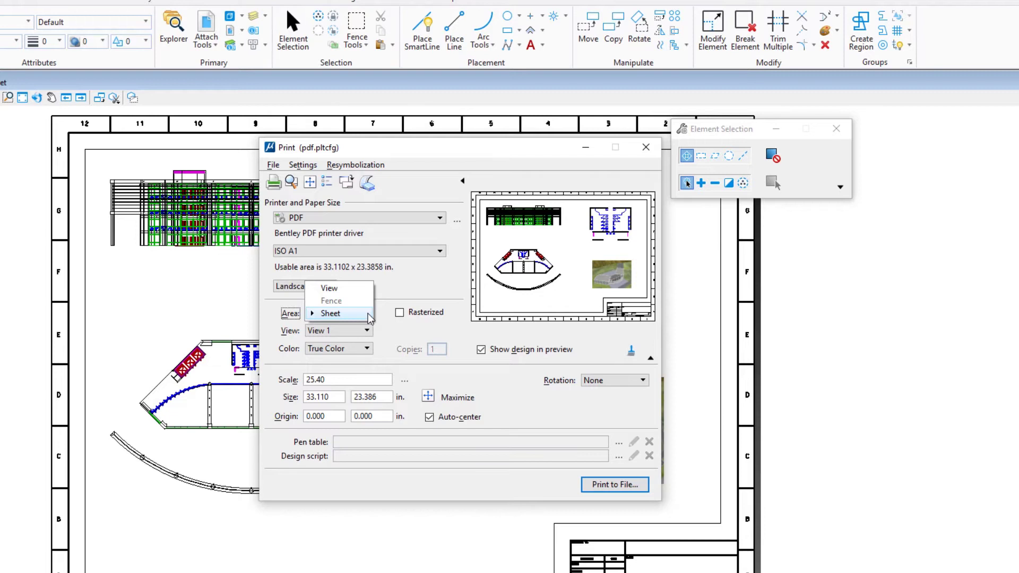
pyautogui.click(370, 315)
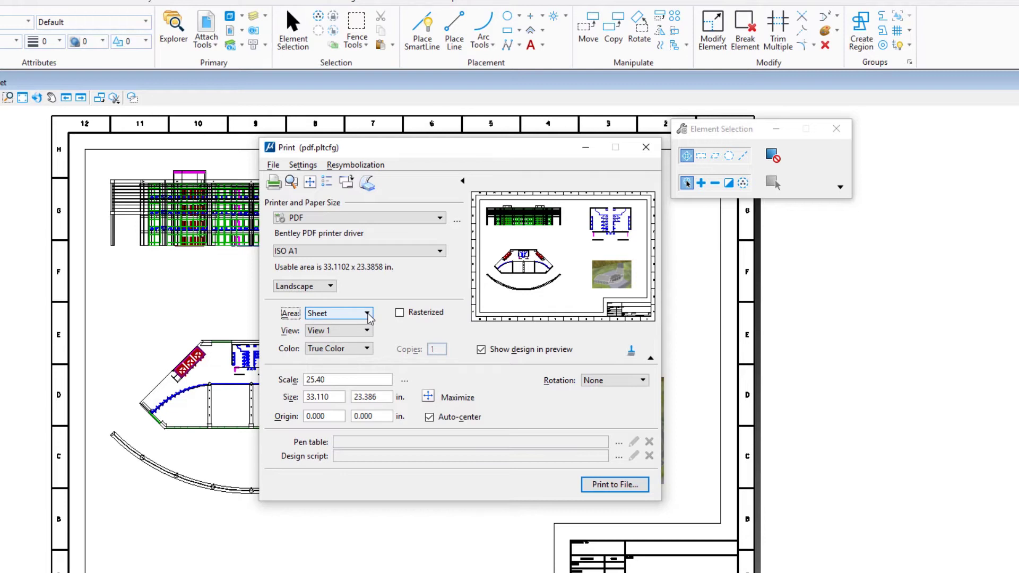
pyautogui.click(366, 348)
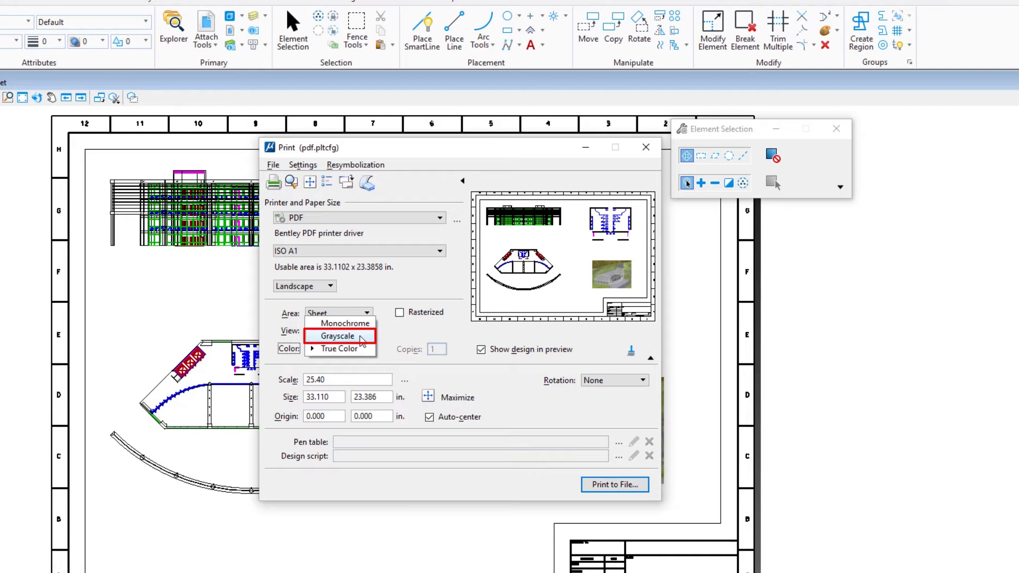
pyautogui.click(361, 337)
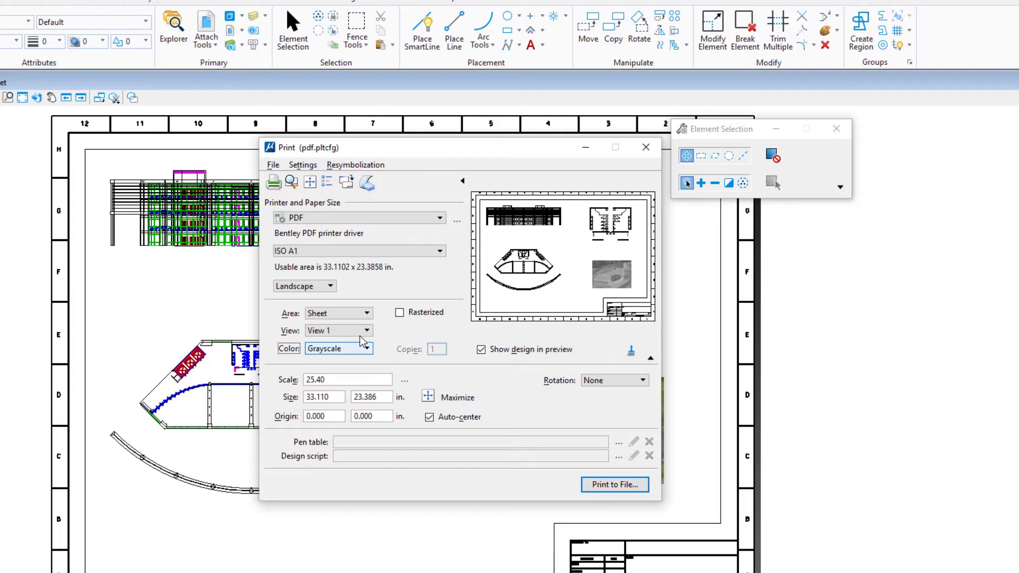
pyautogui.click(366, 349)
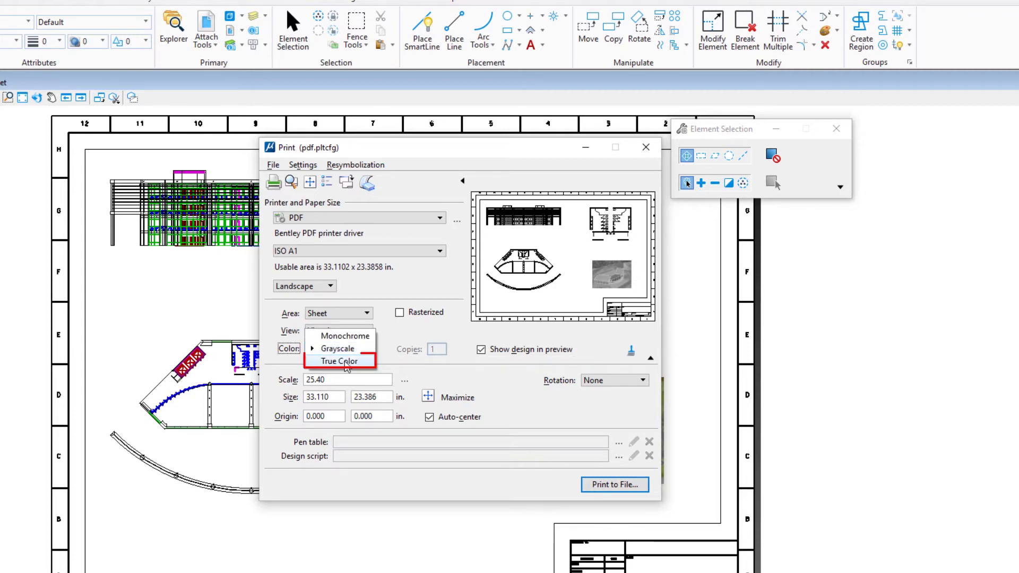
pyautogui.click(346, 363)
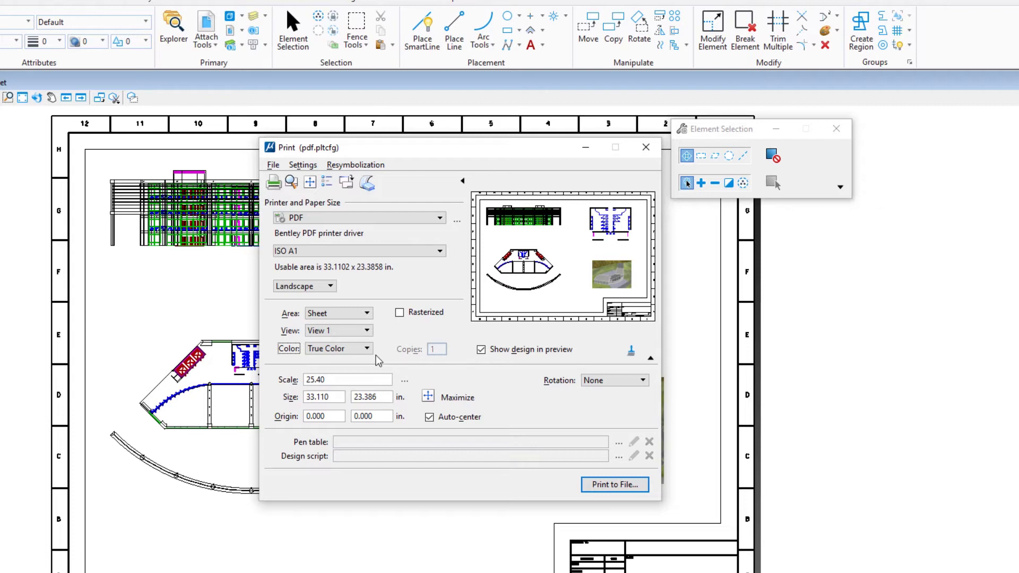
# Set the Print dialog units to mm so the scale becomes 1.00.
pyautogui.click(303, 166)
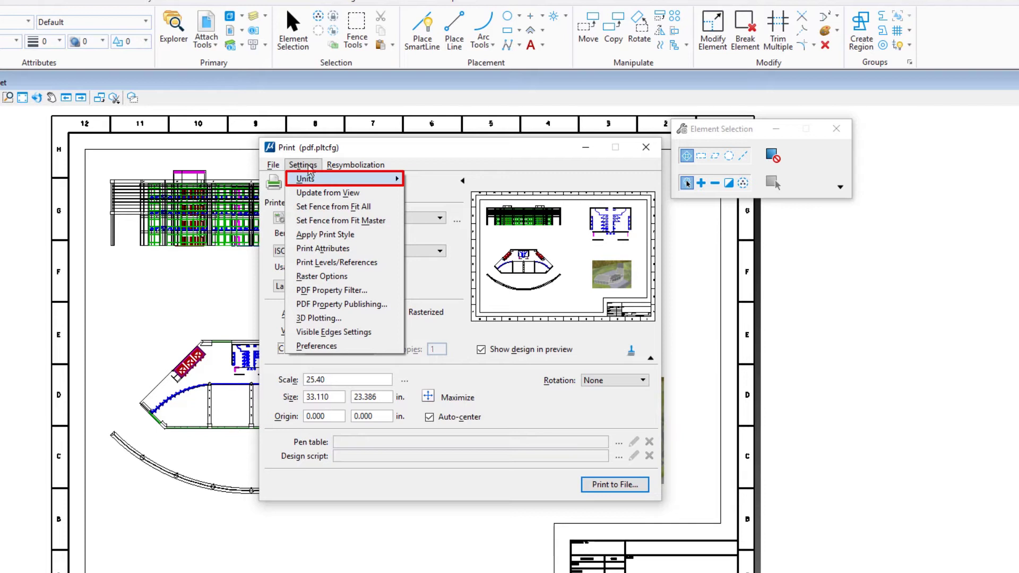
pyautogui.moveTo(397, 179)
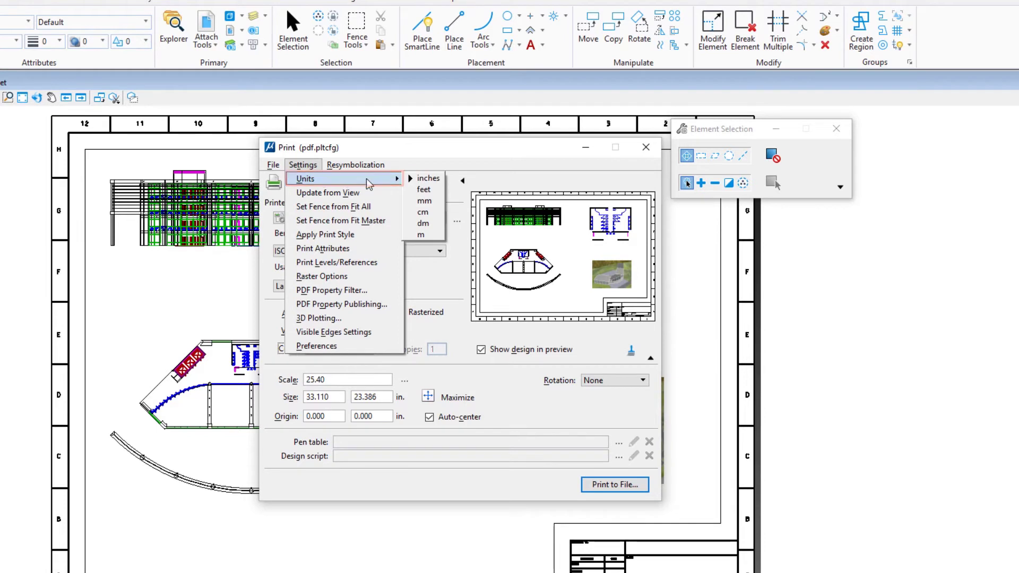
pyautogui.click(424, 201)
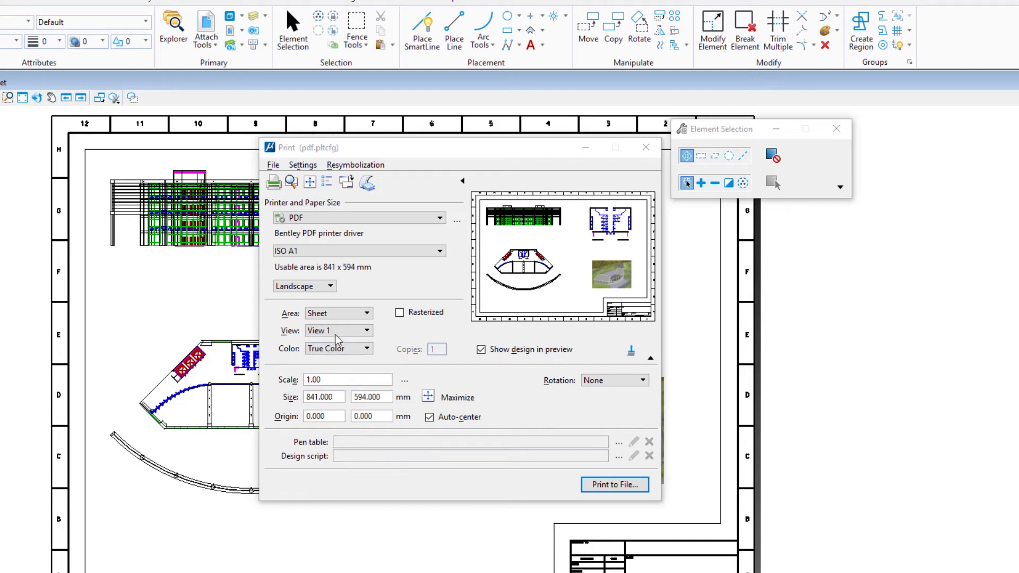
# Edit pdf.pltcfg and set Enable Optional Content under Driver Properties to On.
pyautogui.click(272, 165)
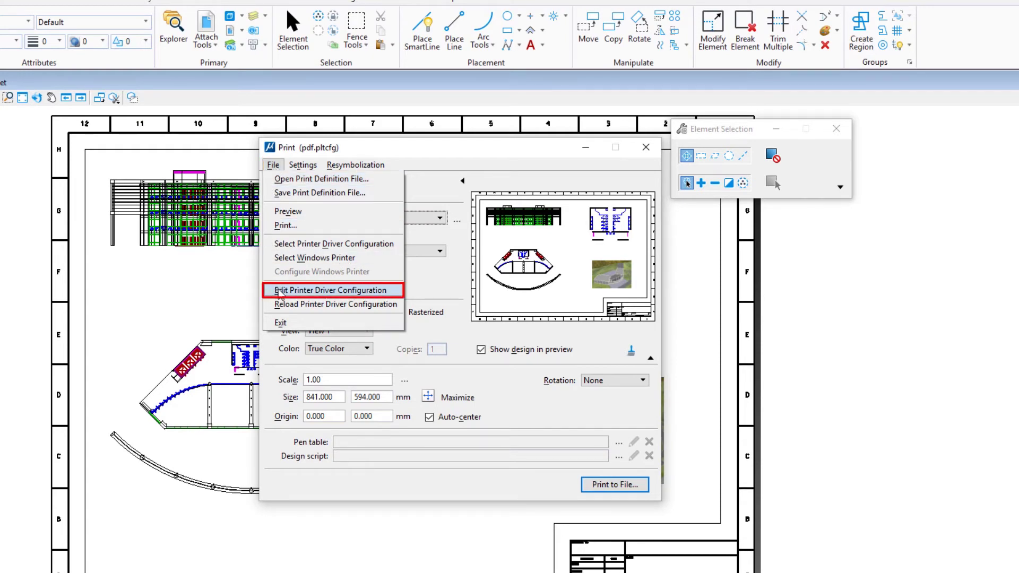
pyautogui.click(278, 292)
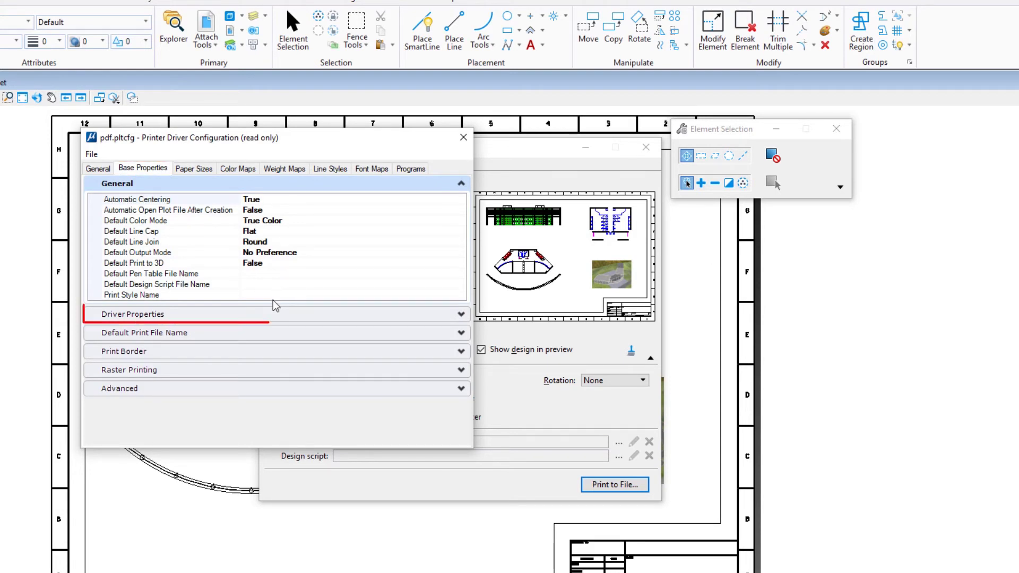
pyautogui.click(270, 317)
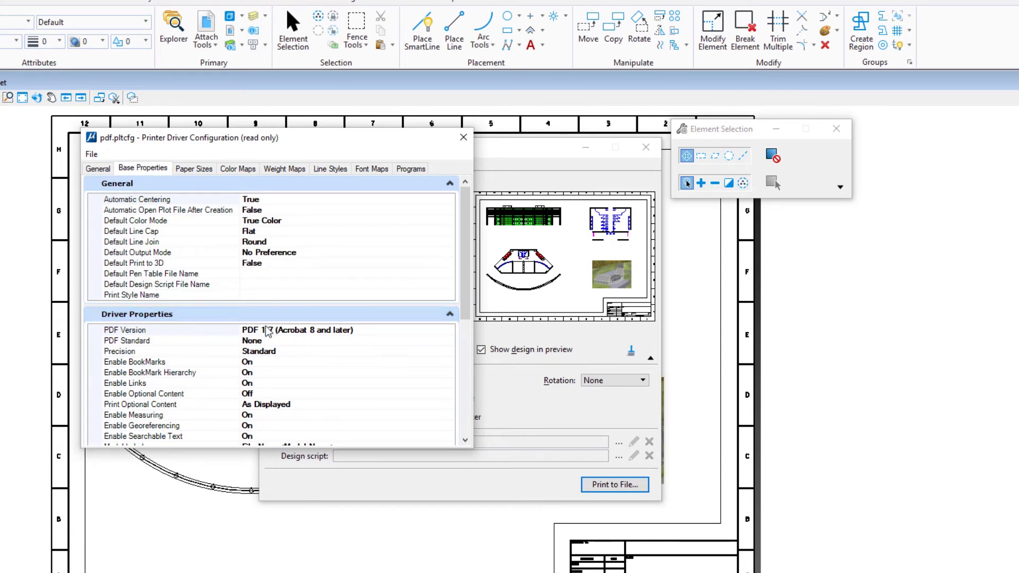
pyautogui.click(252, 395)
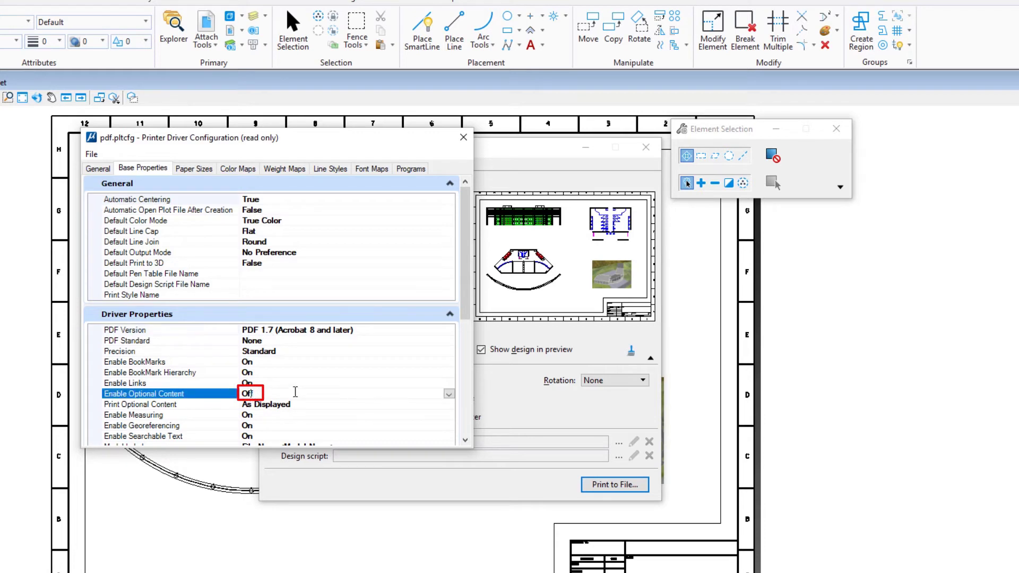
pyautogui.click(449, 394)
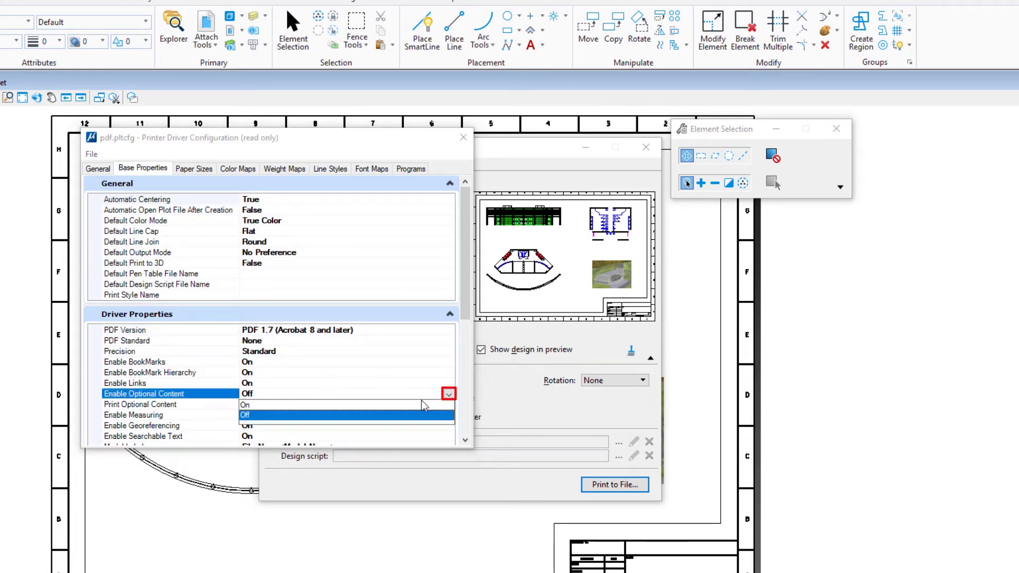
pyautogui.click(295, 405)
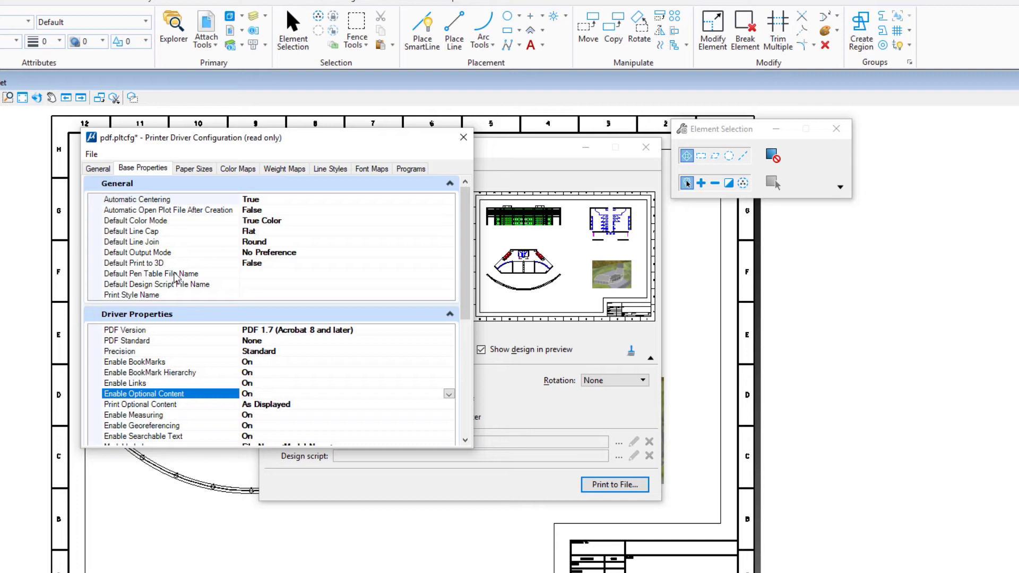
# Start a Save As of the configuration and set its Display Label to pdf_training.
pyautogui.click(93, 155)
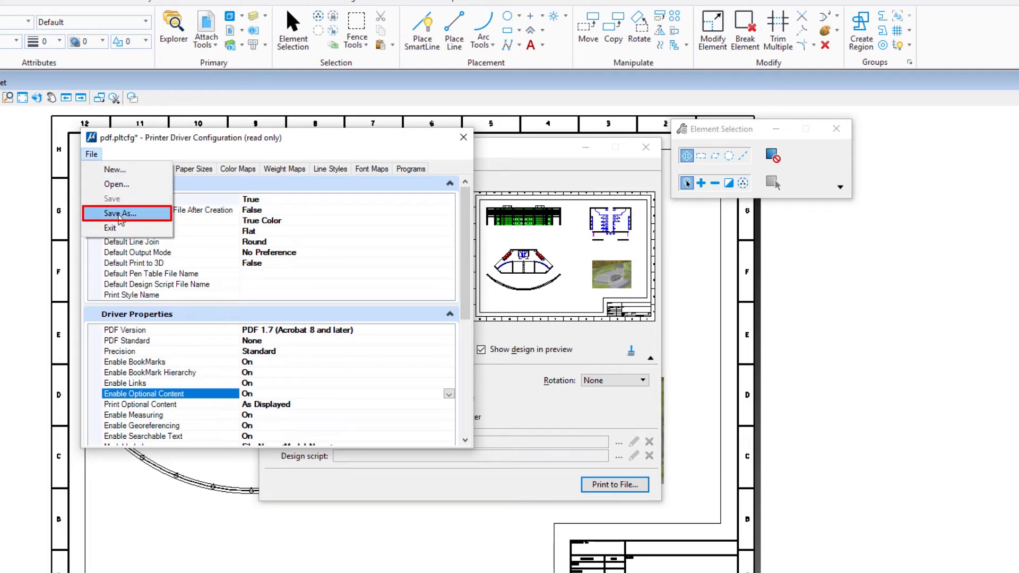
pyautogui.click(121, 215)
pyautogui.click(605, 387)
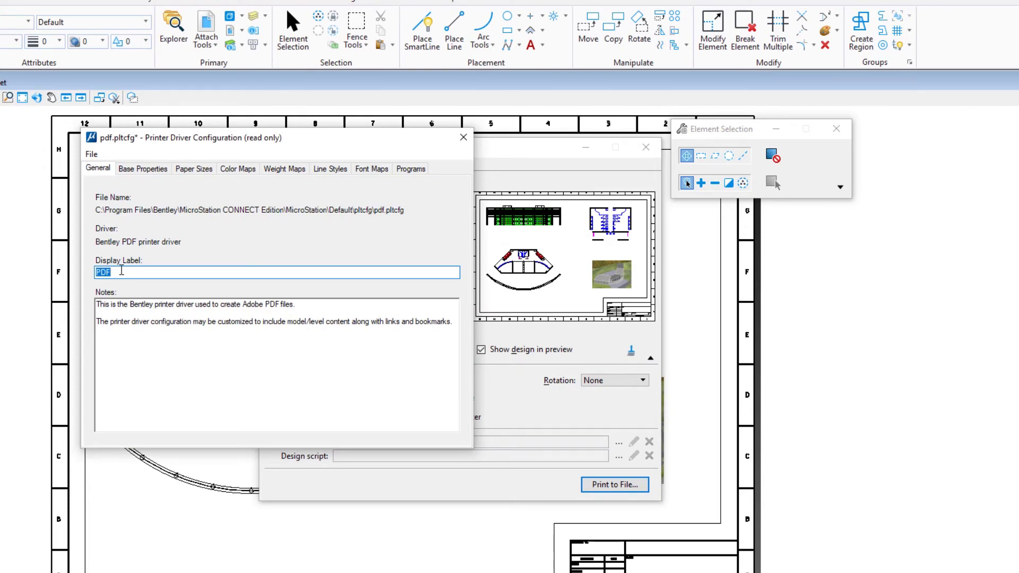
pyautogui.write('pdf')
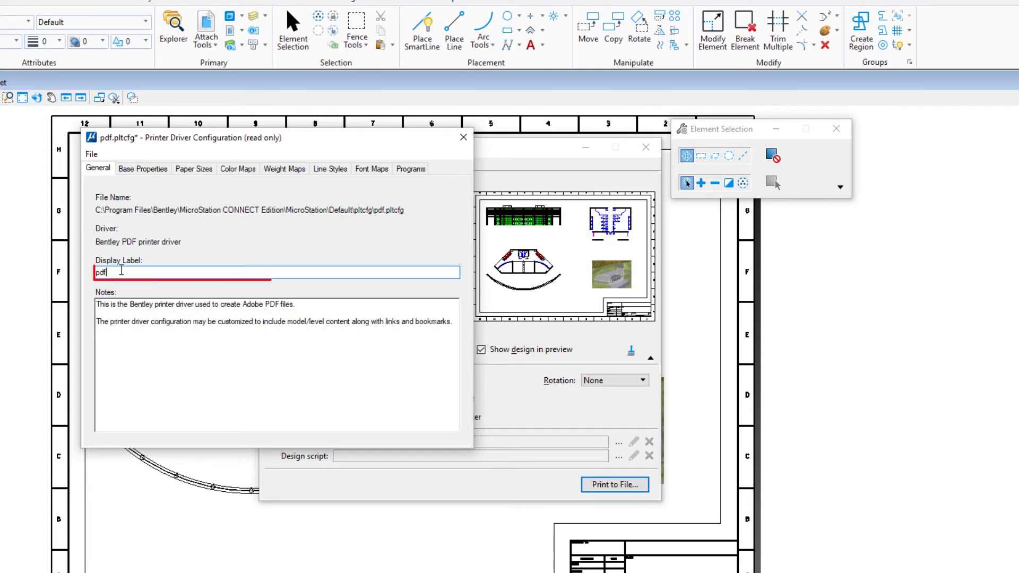
pyautogui.write('_tr')
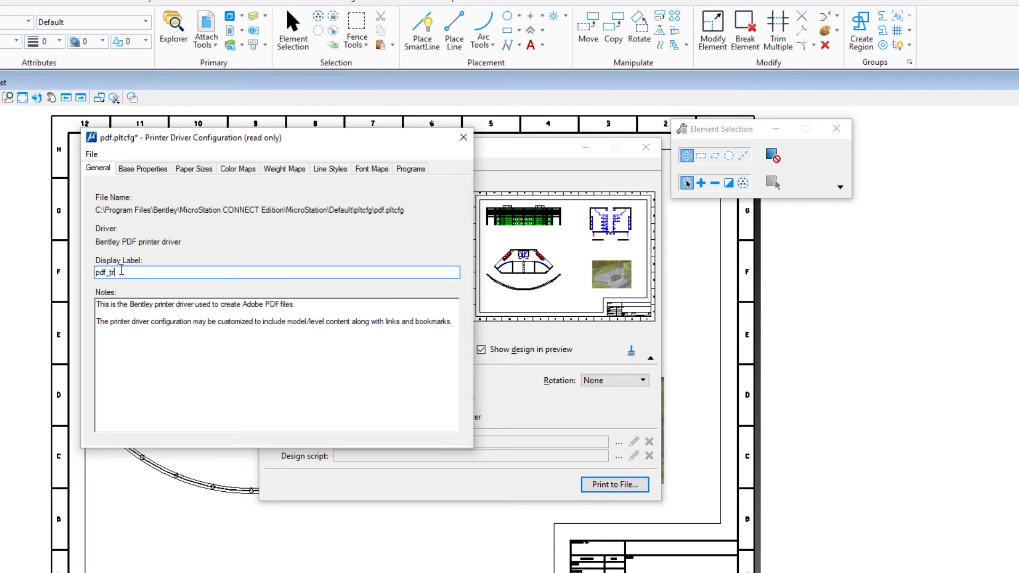
pyautogui.write('aining')
# Save the configuration file as pdf_training.pltcfg in the Pltcfg folder.
pyautogui.click(91, 154)
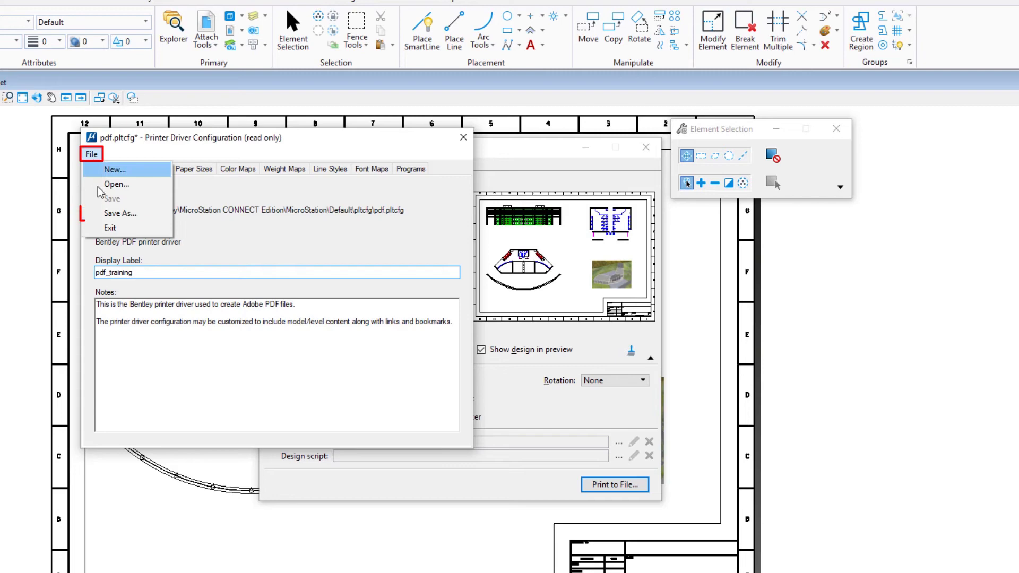
pyautogui.click(111, 213)
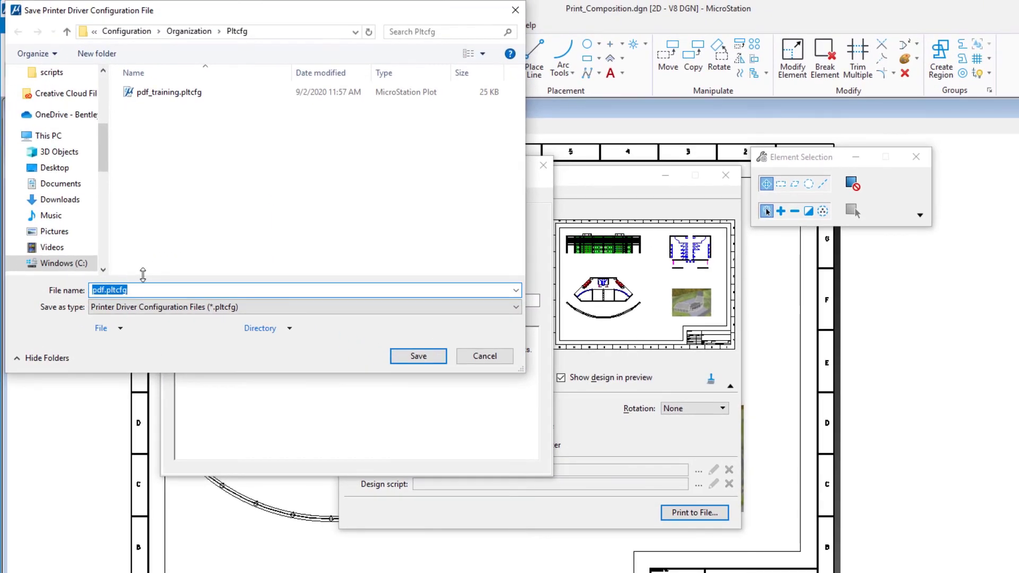
pyautogui.click(103, 290)
pyautogui.write('_training')
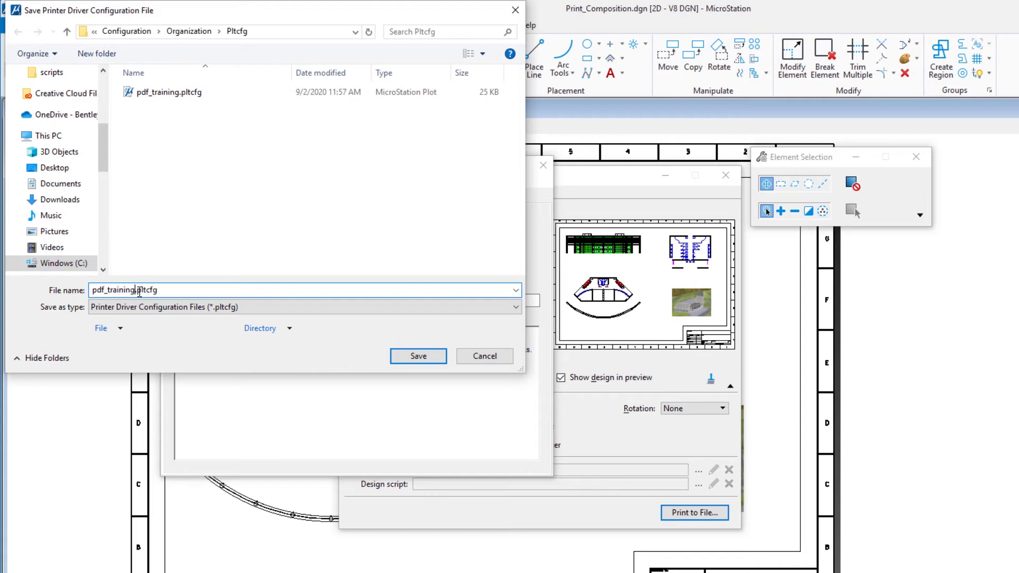
pyautogui.press('Return')
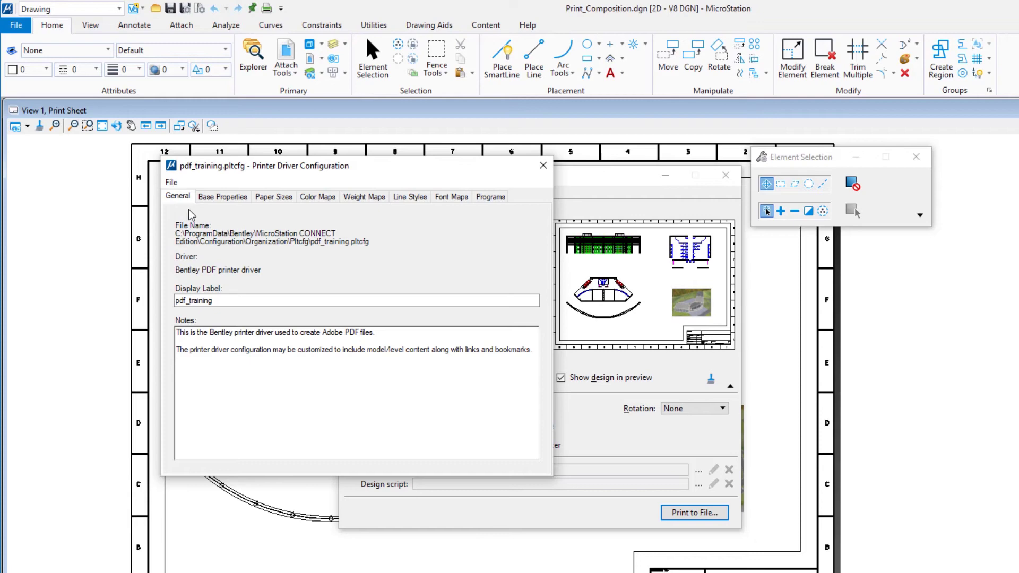
# Close the driver configuration editor and choose pdf_training as the Print dialog's printer.
pyautogui.click(547, 169)
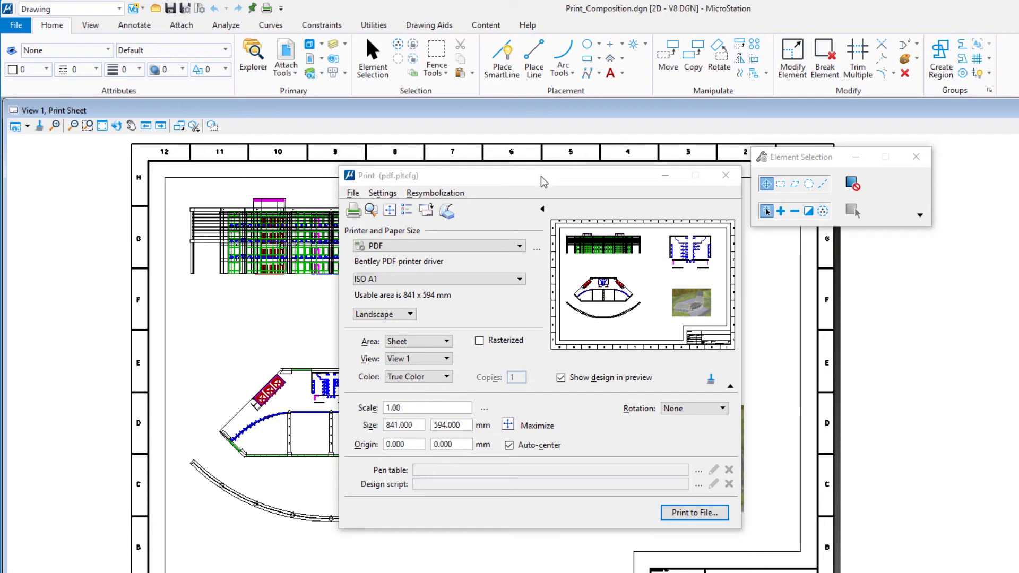
pyautogui.click(518, 247)
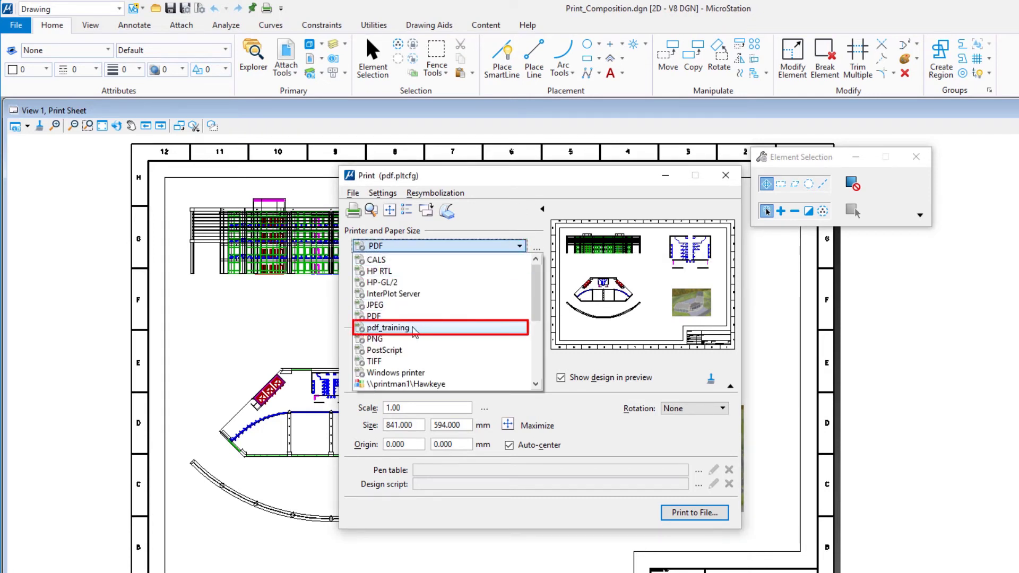
pyautogui.click(388, 328)
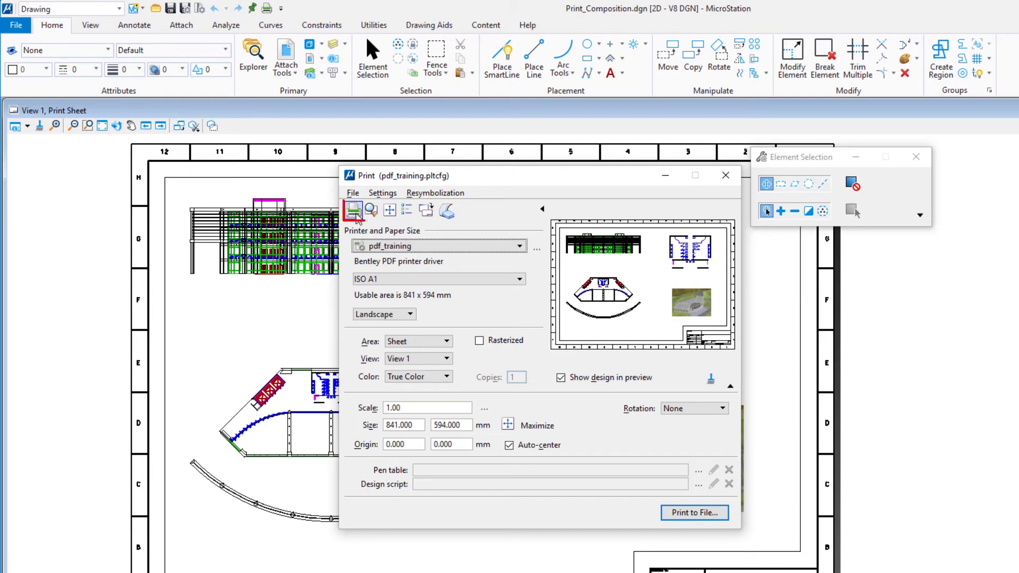
# Print the sheet to the file Print_Composition-Print Sheet-000.pdf.
pyautogui.click(353, 210)
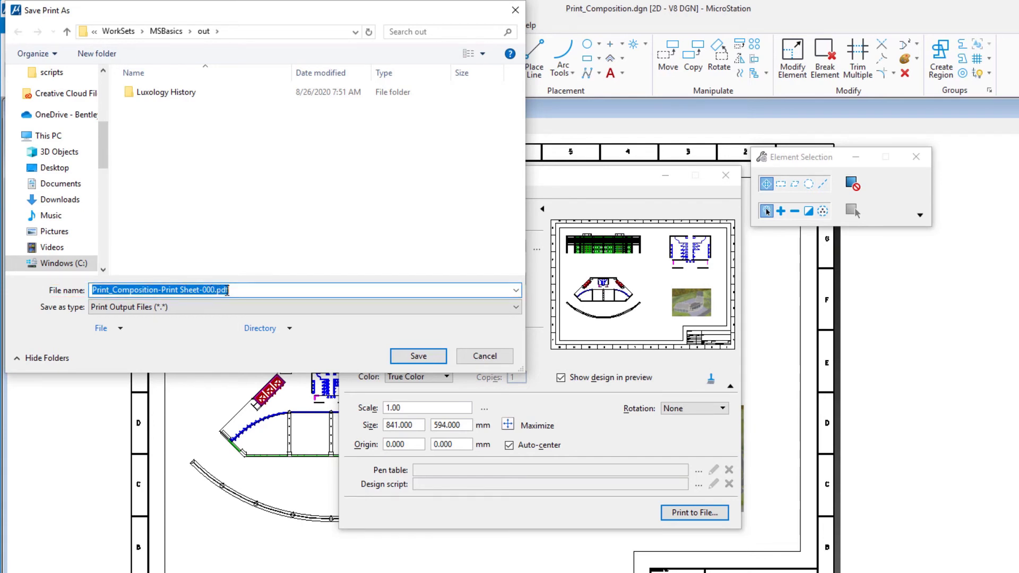
pyautogui.click(419, 357)
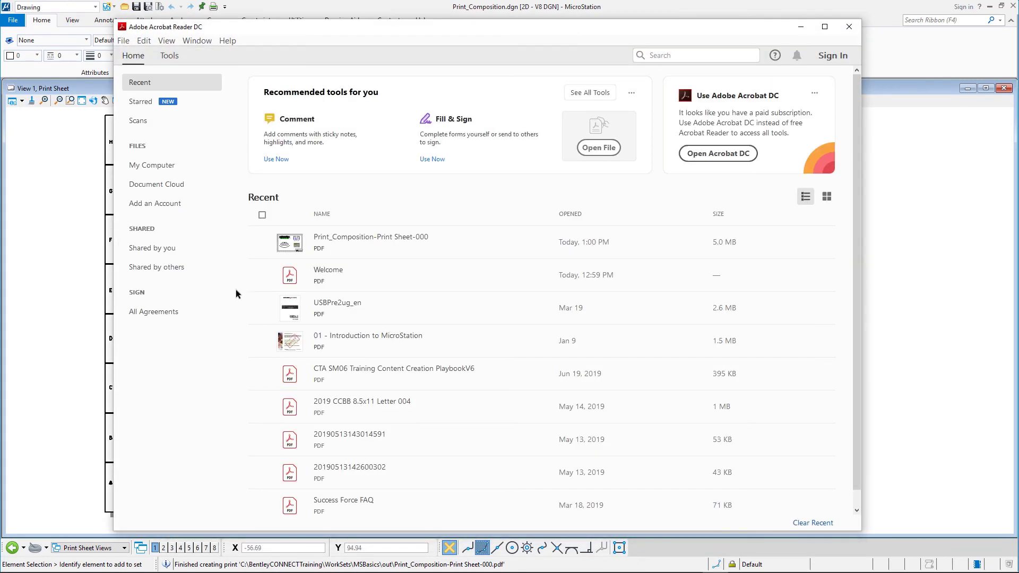
# Open Print_Composition-Print Sheet-000.pdf from the out folder in Acrobat.
pyautogui.click(123, 42)
pyautogui.click(145, 60)
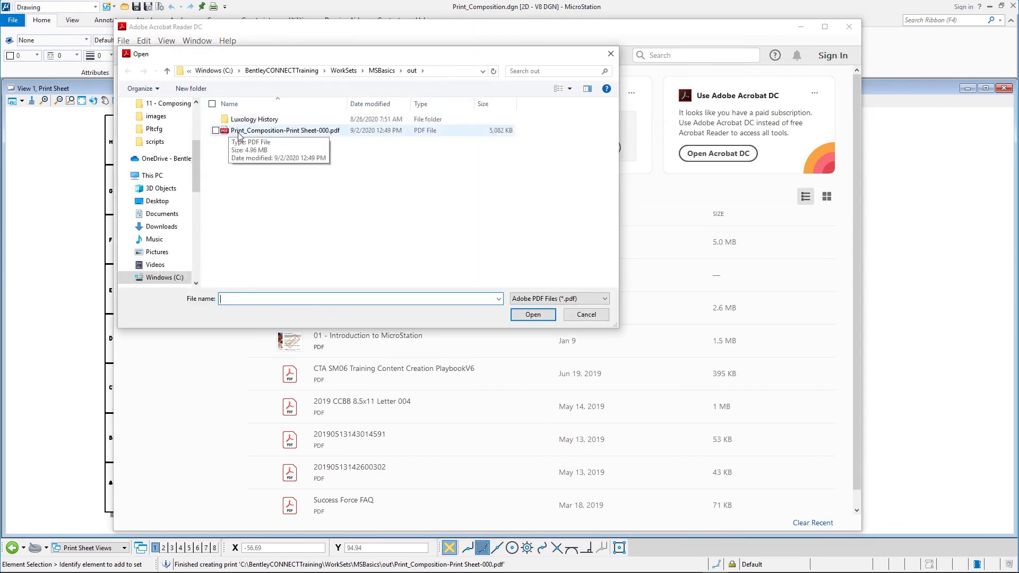
pyautogui.click(239, 131)
pyautogui.click(519, 316)
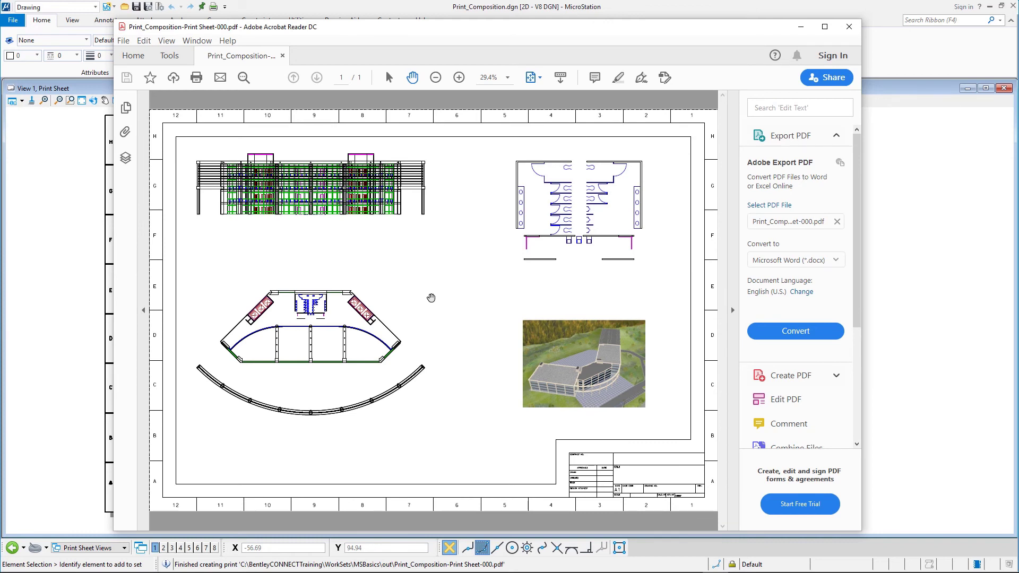
# In the Layers panel, hide A-G42-G-FittRest and A-G49-G-FittOthr under References > Restrooms > Levels.
pyautogui.click(126, 158)
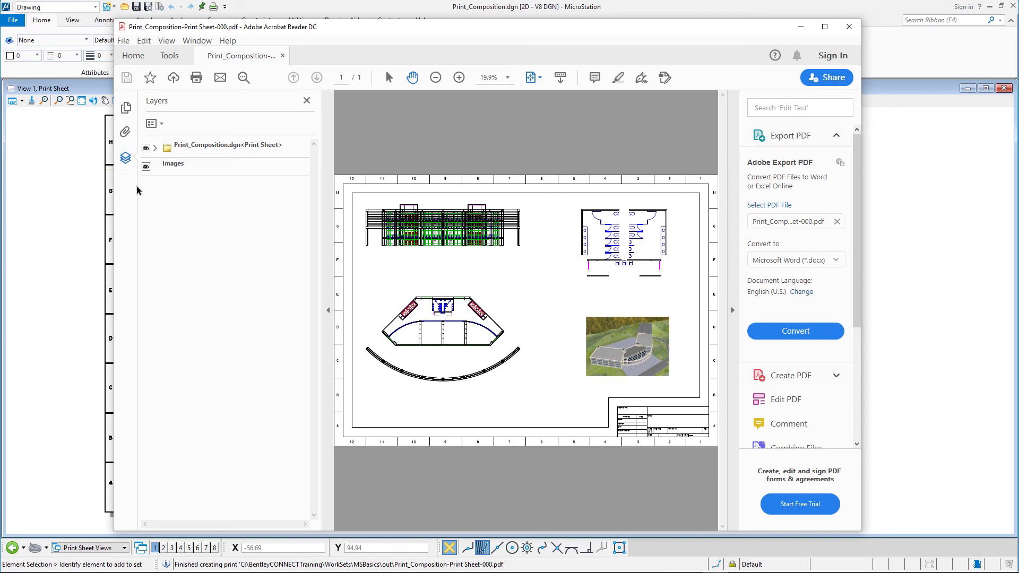
pyautogui.click(155, 148)
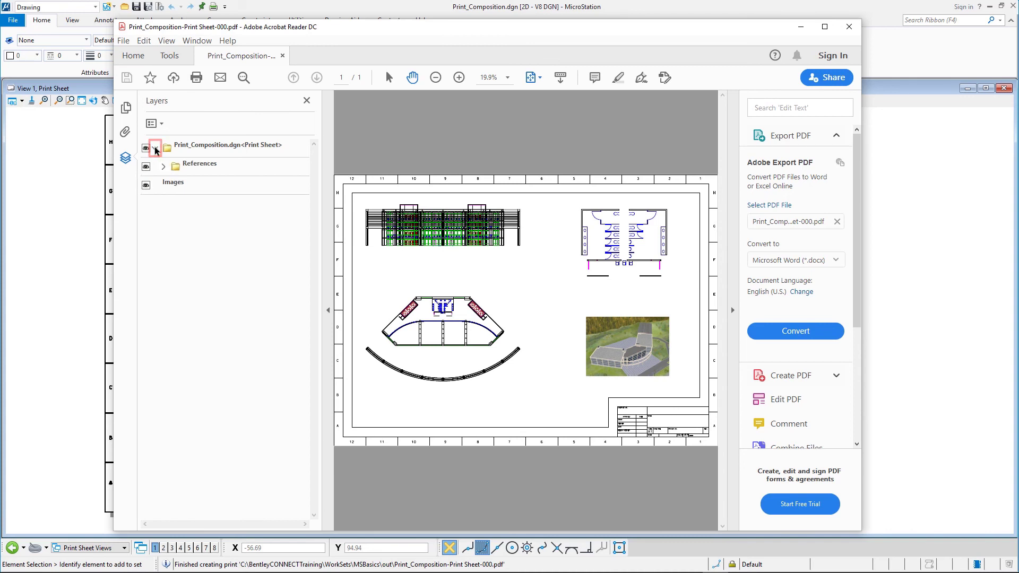
pyautogui.click(163, 167)
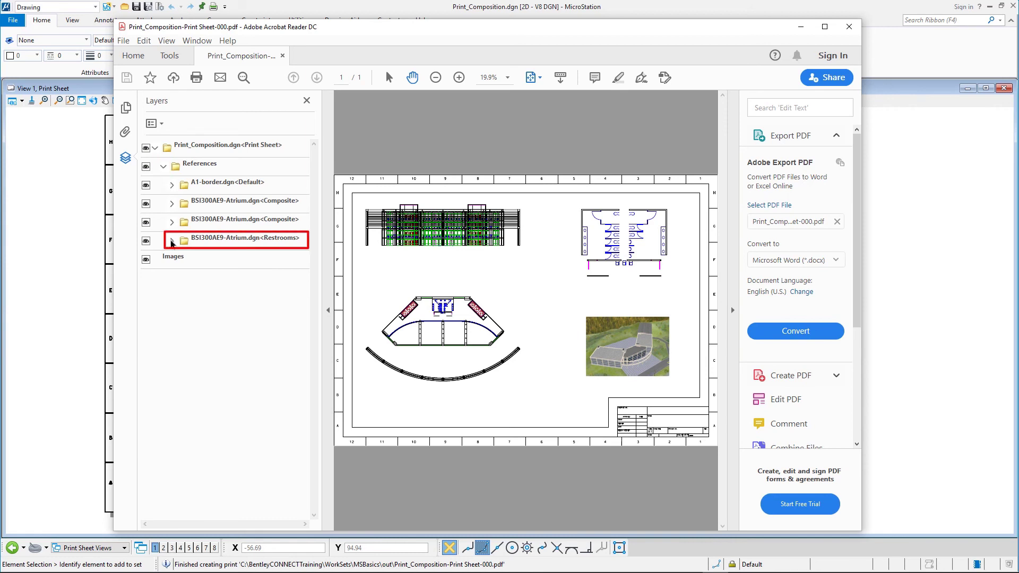
pyautogui.click(172, 241)
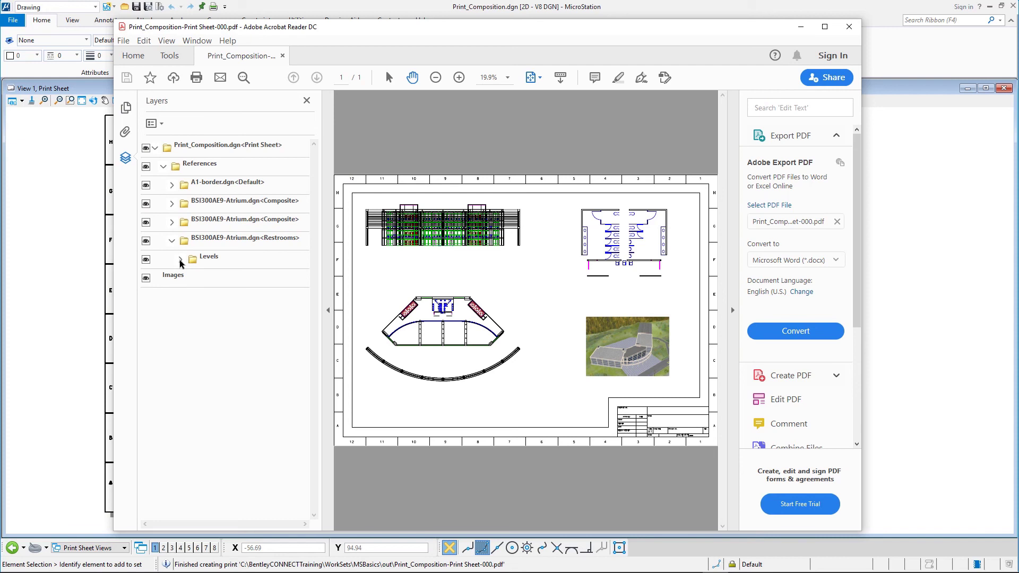
pyautogui.click(181, 259)
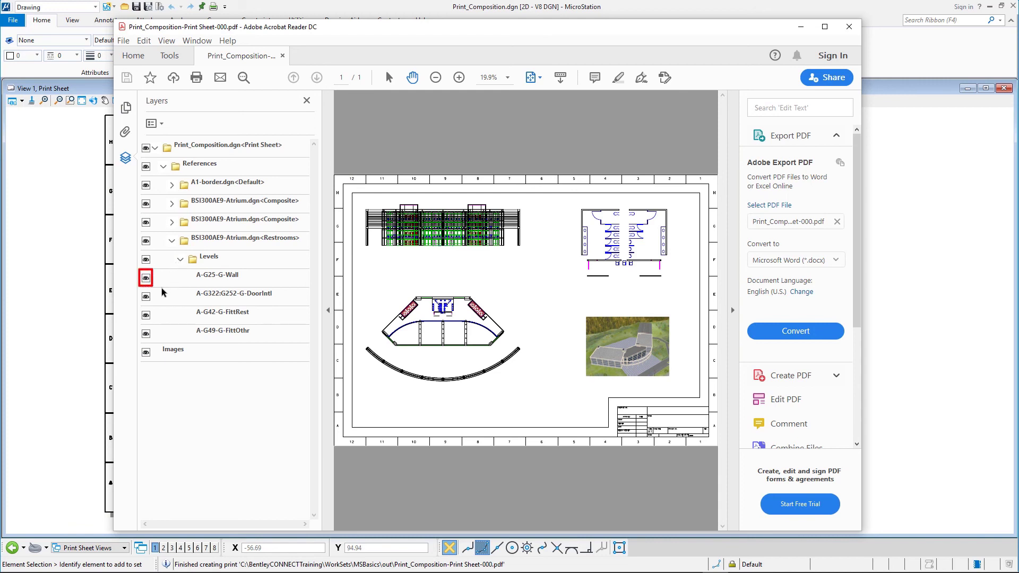
pyautogui.click(146, 316)
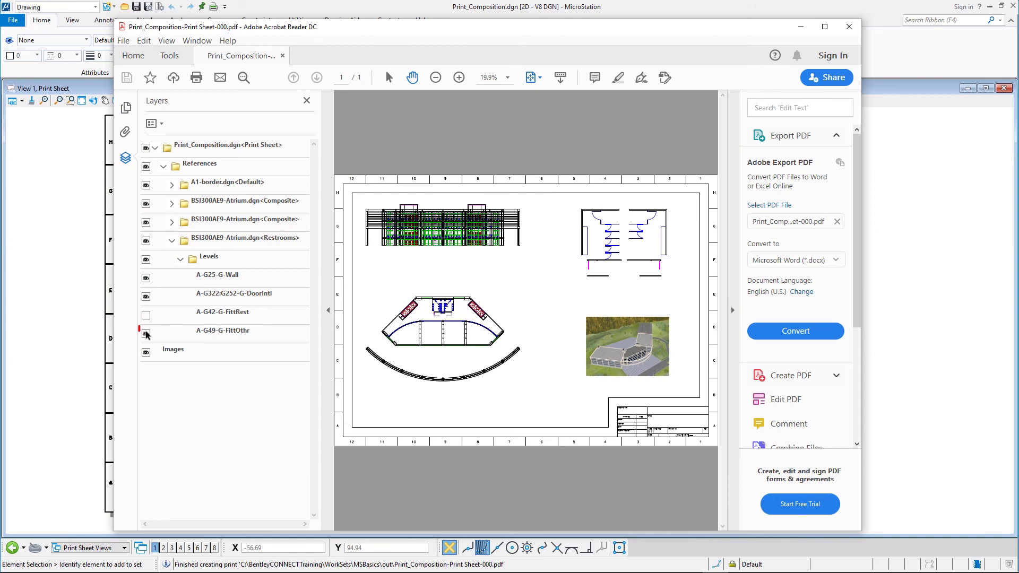
pyautogui.click(146, 334)
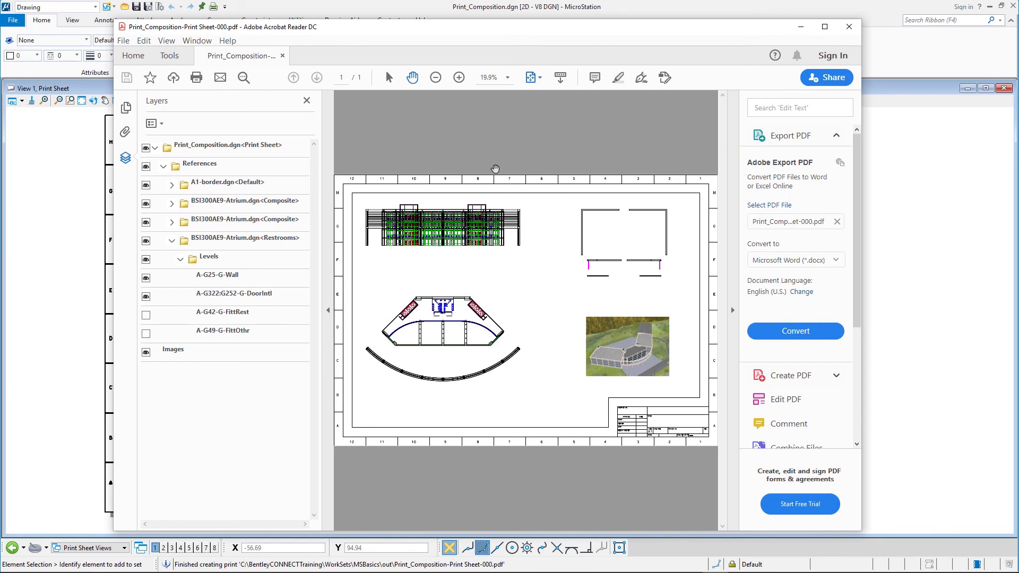
# Exit Acrobat Reader and close Print_Composition.dgn from the File menu, returning to MicroStation's start screen.
pyautogui.click(847, 26)
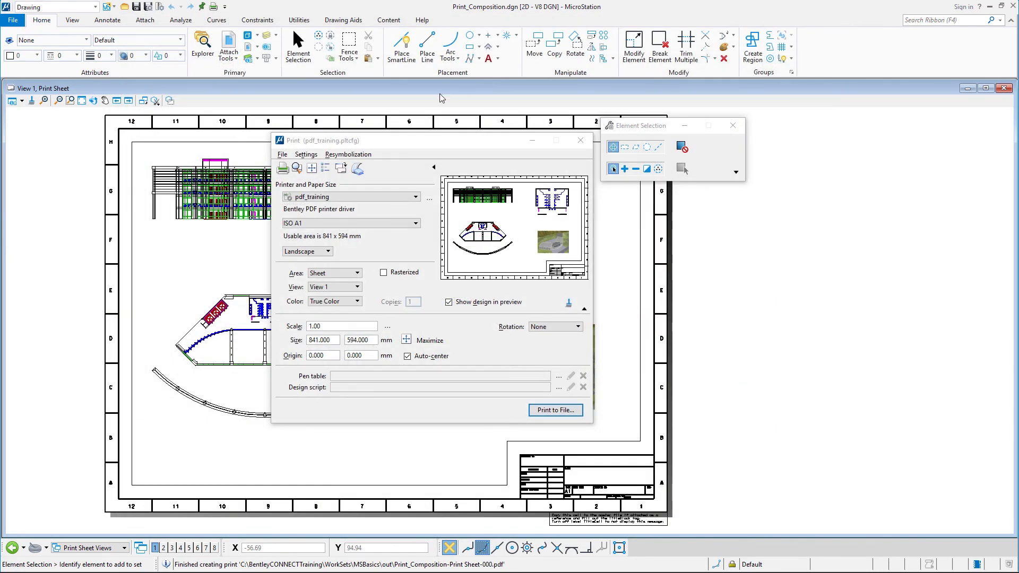
pyautogui.click(11, 21)
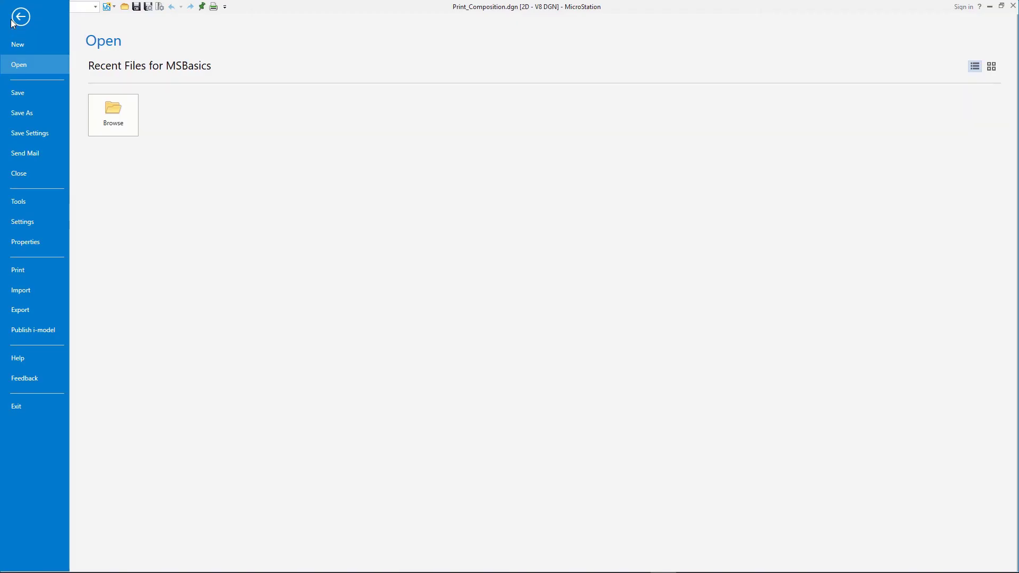
pyautogui.click(27, 174)
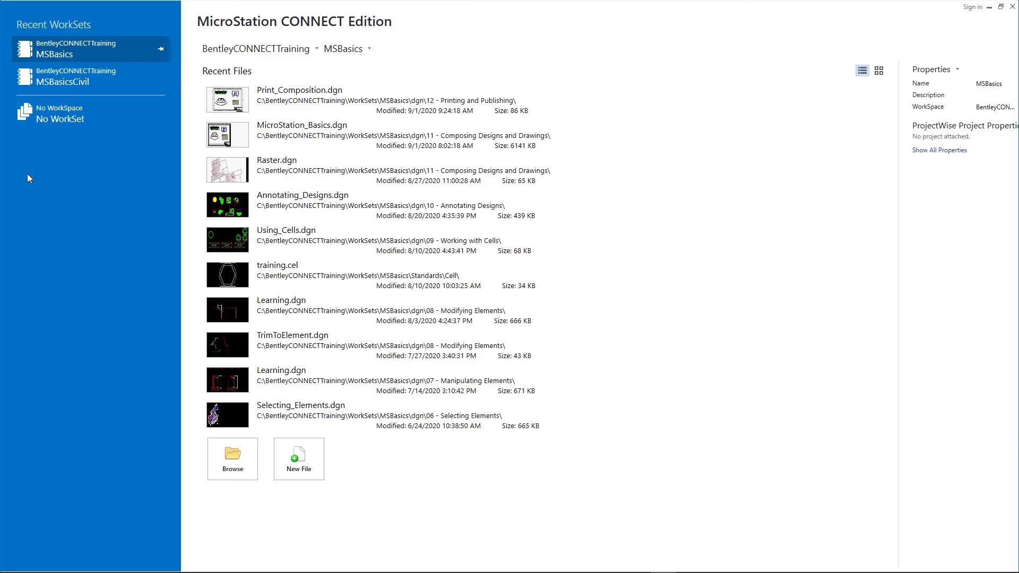